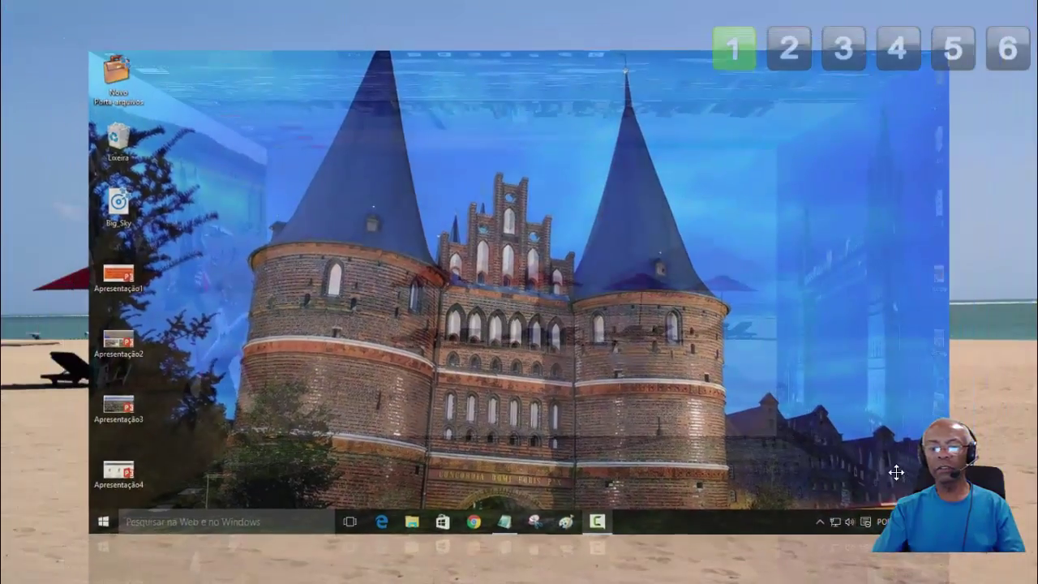
- Spin the 3D desktop cube through its faces, then exit to the castle-wallpaper desktop 1
{"action": "mouse_move", "coordinate": [891, 470]}
{"action": "left_mouse_down"}
{"action": "mouse_move", "coordinate": [802, 463]}
{"action": "mouse_move", "coordinate": [684, 374]}
{"action": "mouse_move", "coordinate": [516, 377]}
{"action": "mouse_move", "coordinate": [539, 295]}
{"action": "mouse_move", "coordinate": [783, 359]}
{"action": "left_mouse_up"}
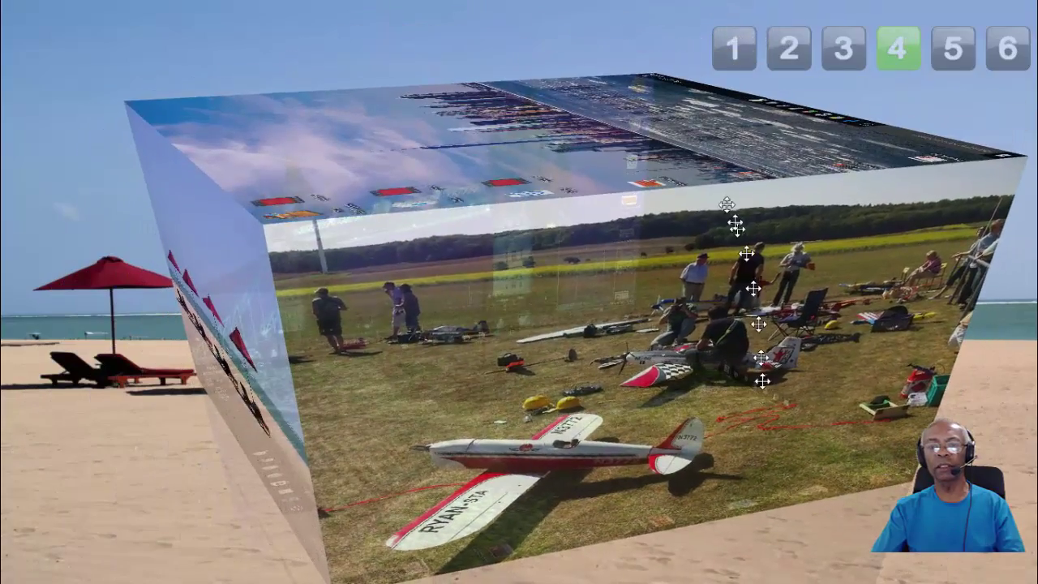
{"action": "mouse_move", "coordinate": [783, 359]}
{"action": "left_mouse_down"}
{"action": "mouse_move", "coordinate": [718, 271]}
{"action": "mouse_move", "coordinate": [537, 170]}
{"action": "mouse_move", "coordinate": [721, 267]}
{"action": "left_mouse_up"}
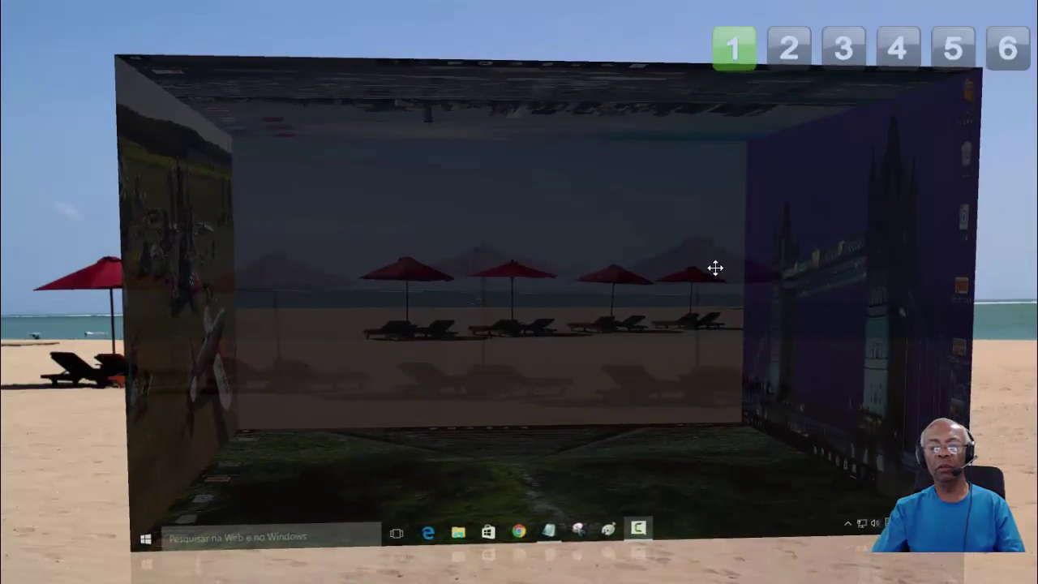
{"action": "left_click_drag", "start_coordinate": [721, 266], "coordinate": [689, 282]}
{"action": "left_click", "coordinate": [679, 288]}
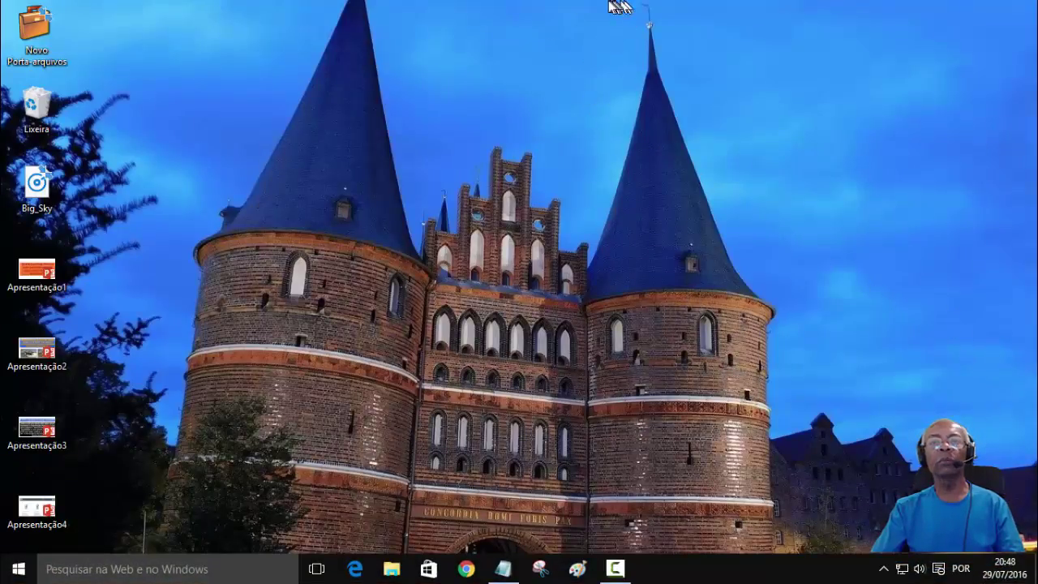
- Launch PowerPoint 2013, create Apresentação em Branco, and delete its title and subtitle placeholders
{"action": "mouse_move", "coordinate": [598, 10]}
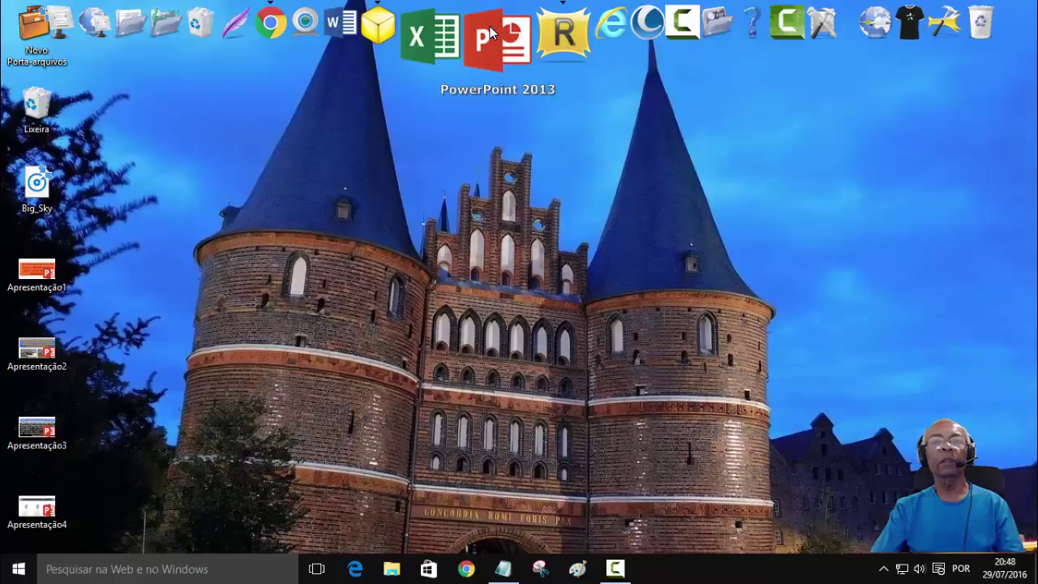
{"action": "left_click", "coordinate": [489, 26]}
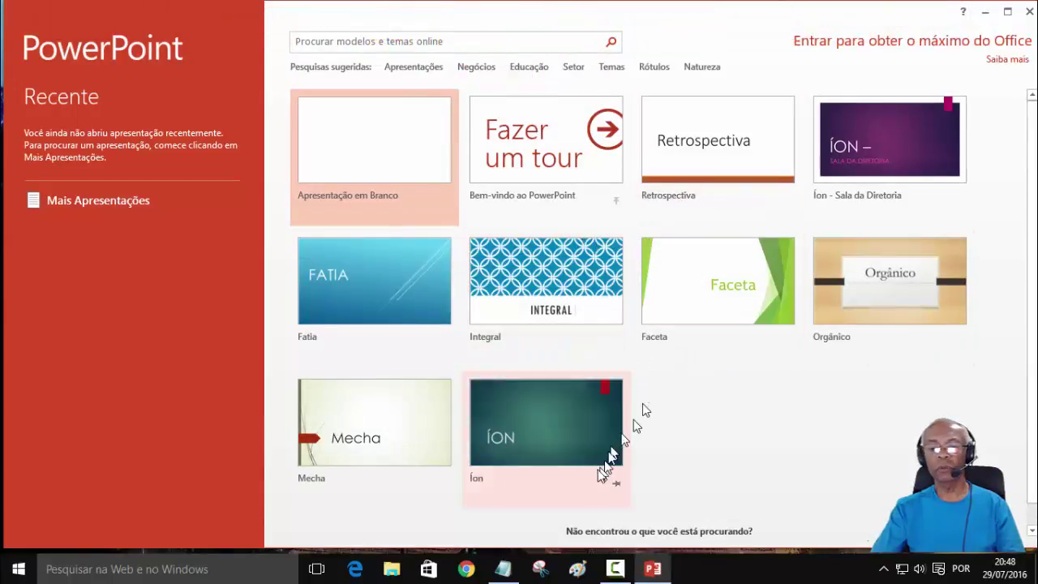
{"action": "left_click", "coordinate": [387, 152]}
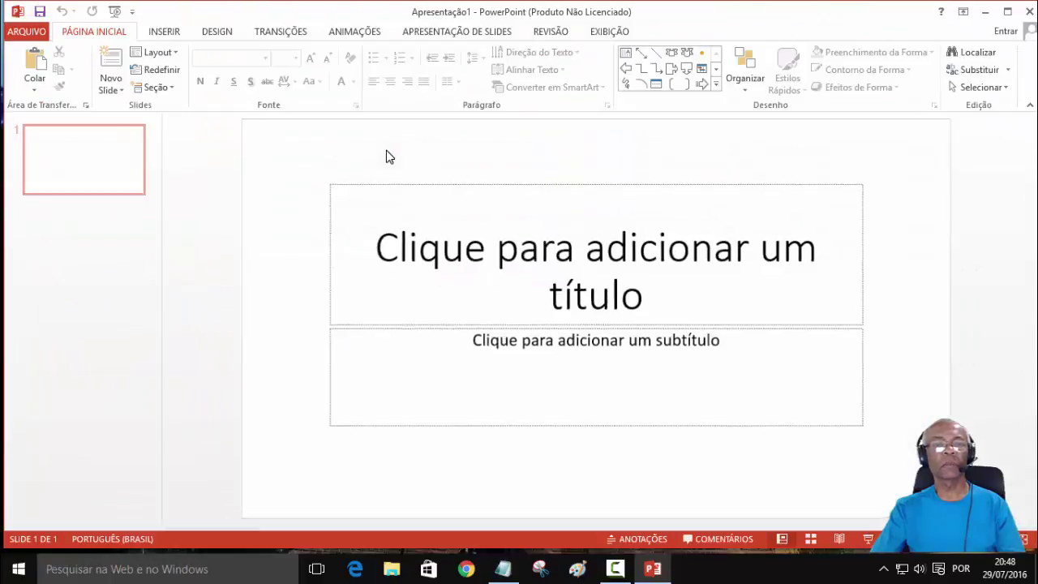
{"action": "left_click_drag", "start_coordinate": [311, 170], "coordinate": [891, 458]}
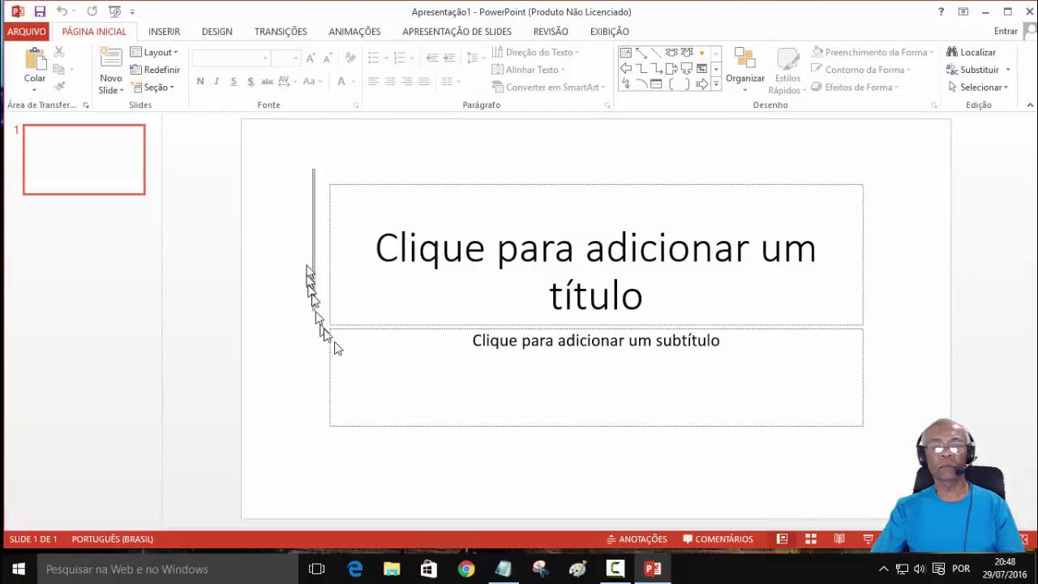
{"action": "key", "text": "Delete"}
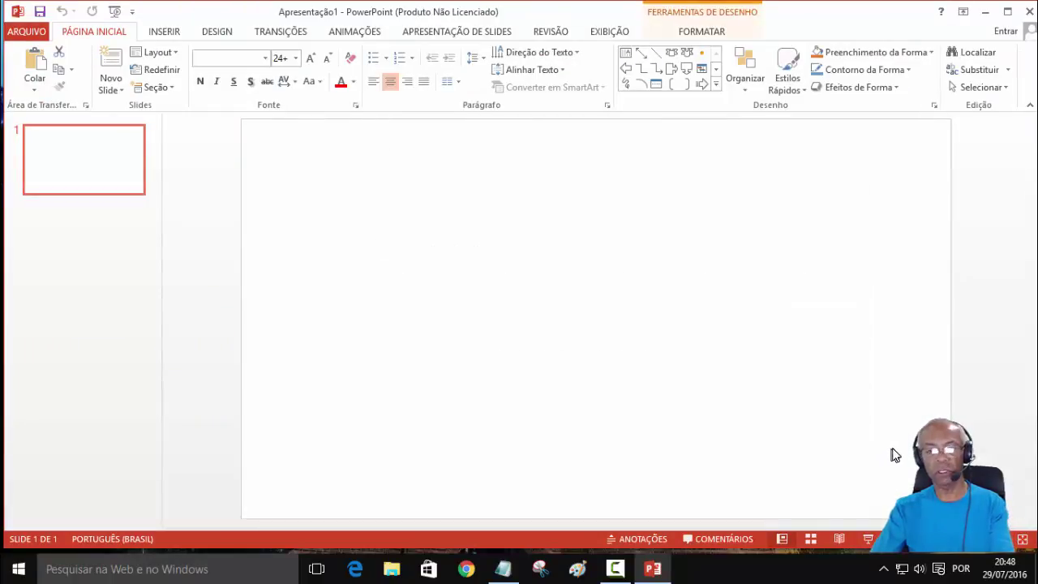
- Draw a large text box in the middle of the slide
{"action": "left_click", "coordinate": [165, 33]}
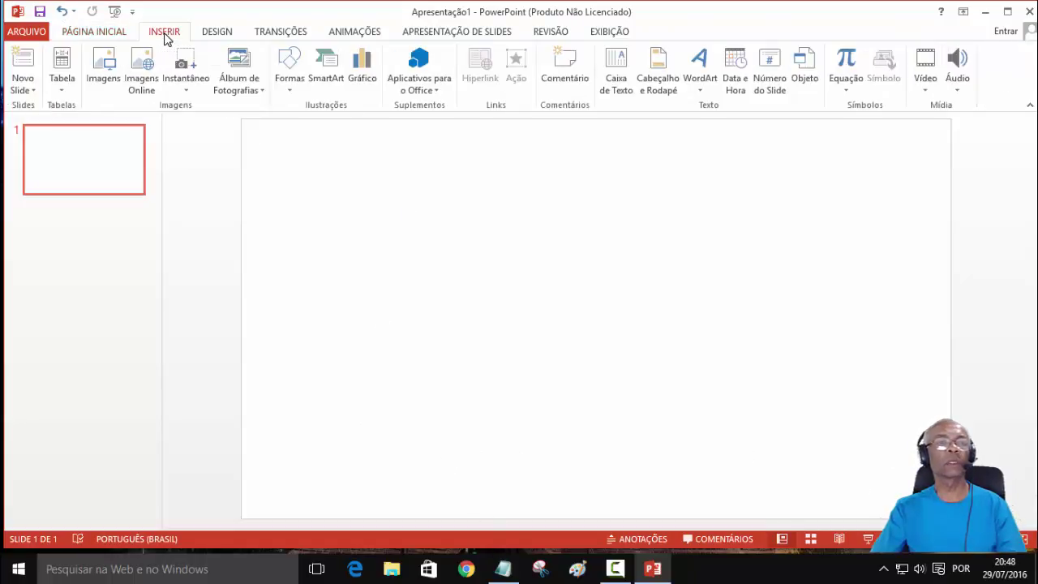
{"action": "left_click", "coordinate": [616, 75]}
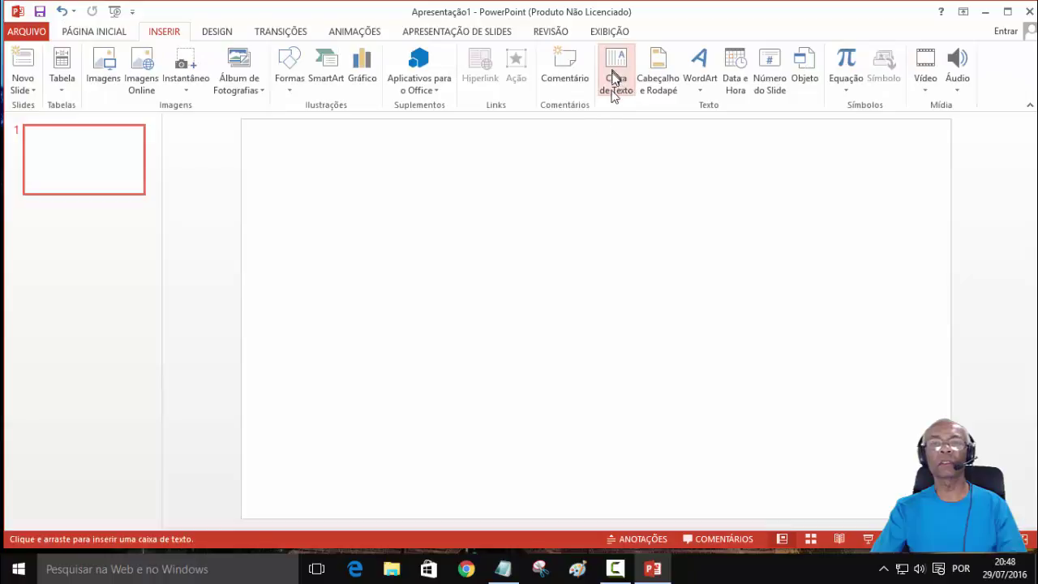
{"action": "left_click_drag", "start_coordinate": [336, 207], "coordinate": [768, 414]}
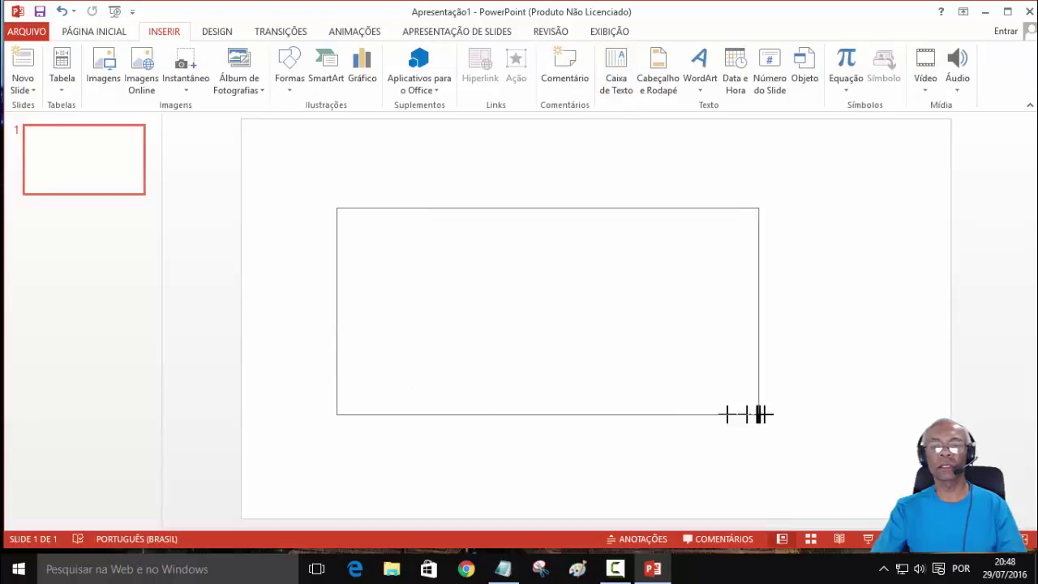
- Copy 'AGORA VOCÊ PODE TER SEU AEROMODELO!' from Notepad and paste it as text into the box
{"action": "left_click", "coordinate": [502, 568]}
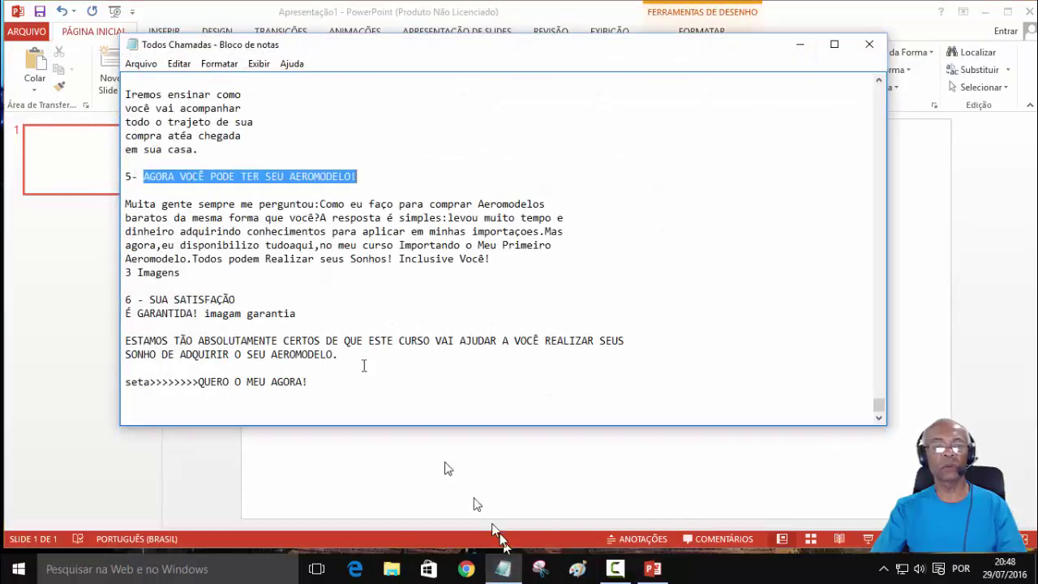
{"action": "right_click", "coordinate": [261, 171]}
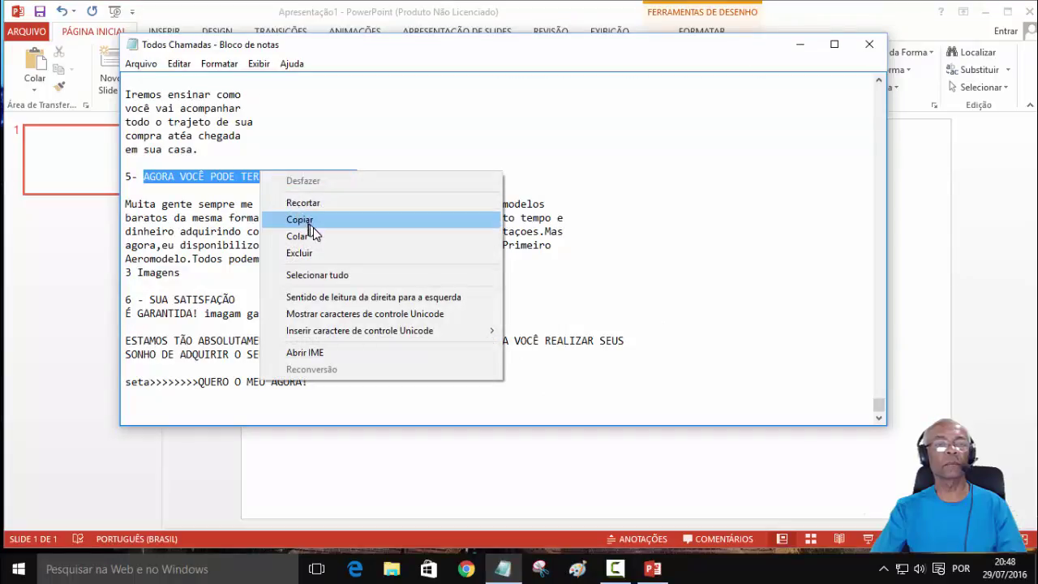
{"action": "left_click", "coordinate": [298, 220]}
{"action": "left_click", "coordinate": [75, 263]}
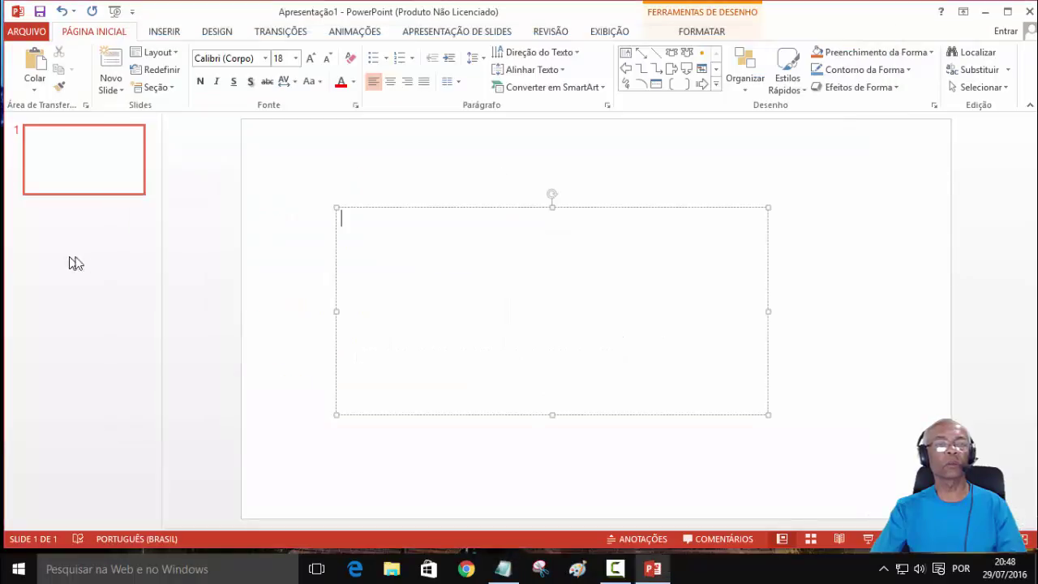
{"action": "right_click", "coordinate": [385, 243]}
{"action": "left_click", "coordinate": [420, 308]}
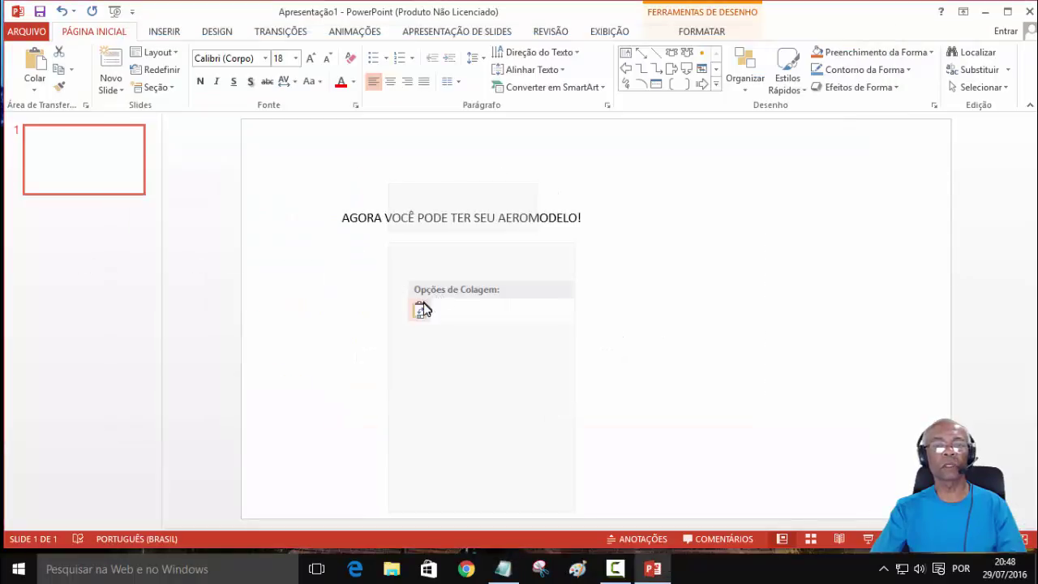
{"action": "left_click", "coordinate": [420, 308]}
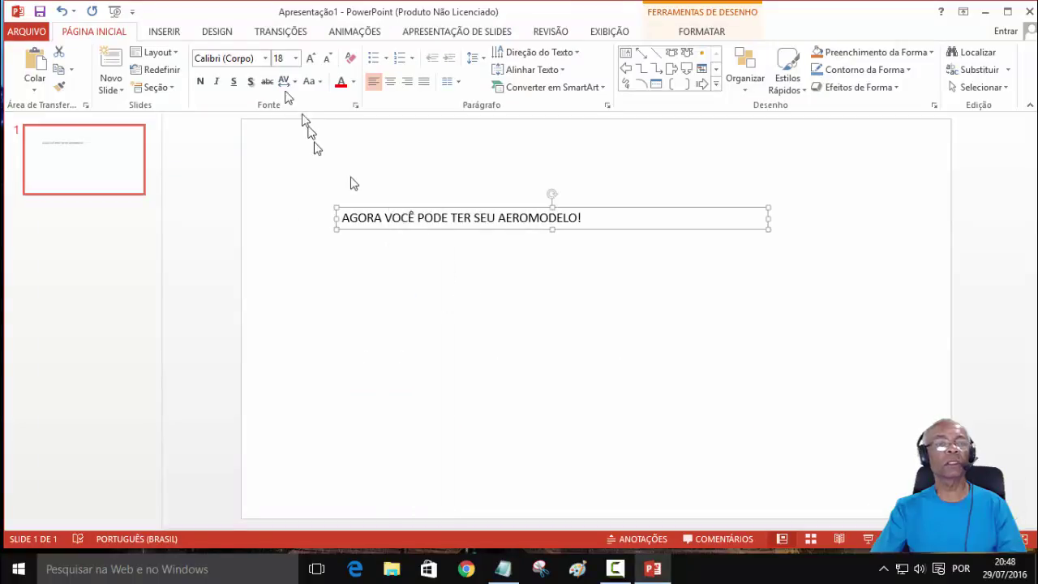
- Set the heading text to the Georgia font and make it bold
{"action": "left_click", "coordinate": [265, 58]}
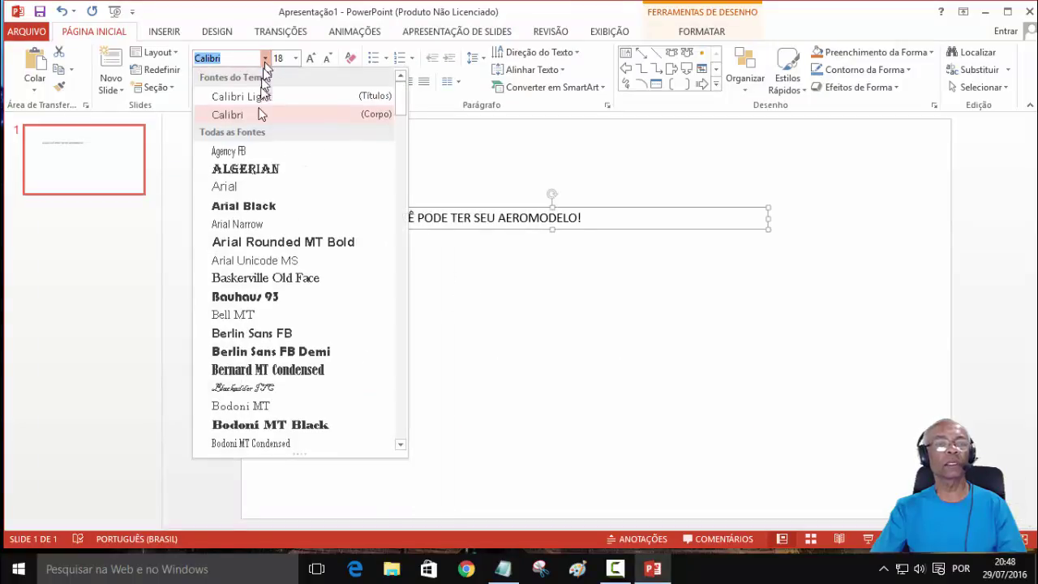
{"action": "scroll", "coordinate": [250, 445], "scroll_direction": "down", "scroll_amount": 1}
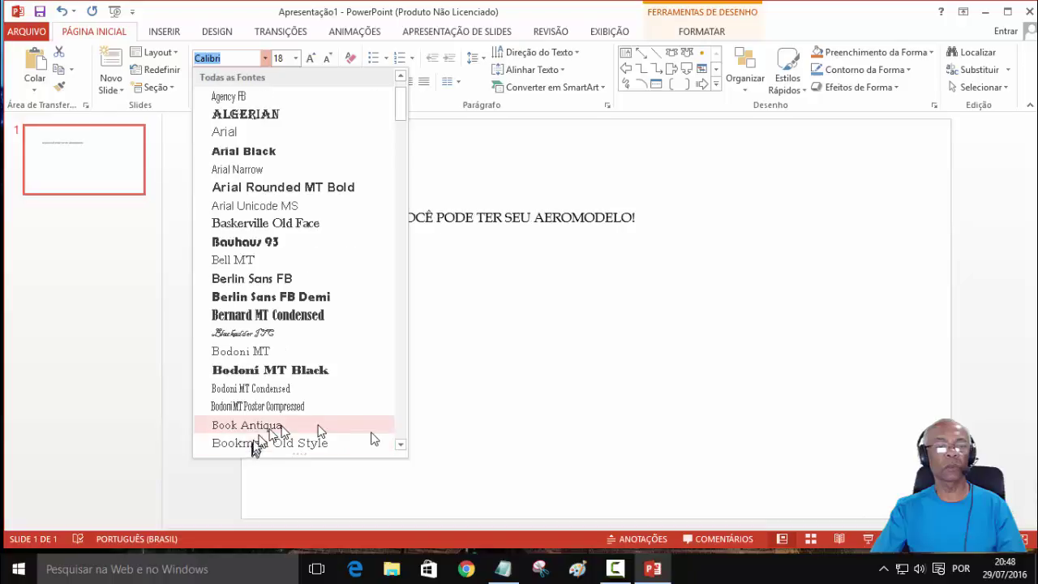
{"action": "scroll", "coordinate": [400, 444], "scroll_direction": "down", "scroll_amount": 4}
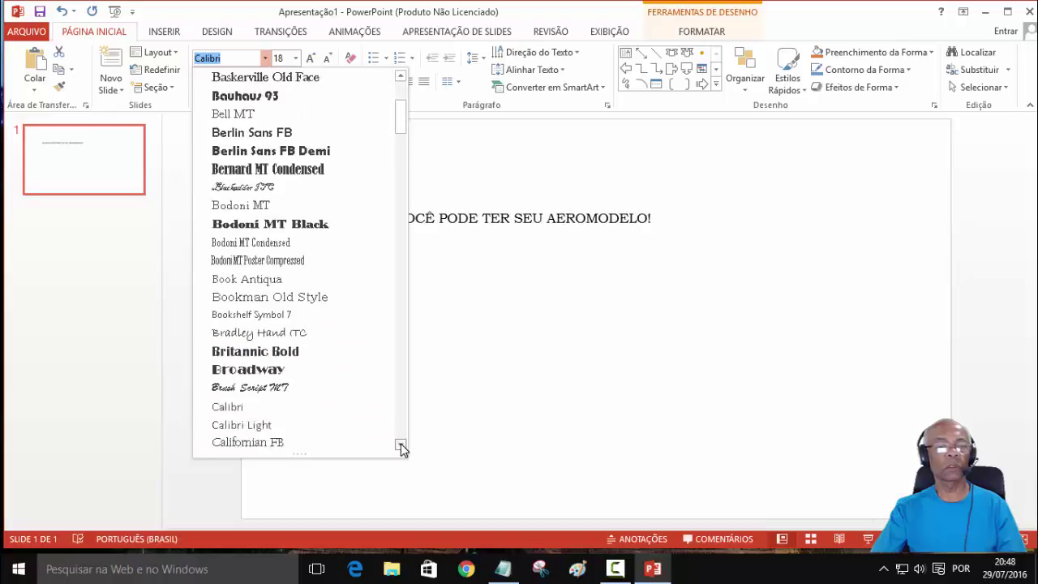
{"action": "scroll", "coordinate": [401, 443], "scroll_direction": "down", "scroll_amount": 1}
{"action": "scroll", "coordinate": [401, 443], "scroll_direction": "down", "scroll_amount": 3}
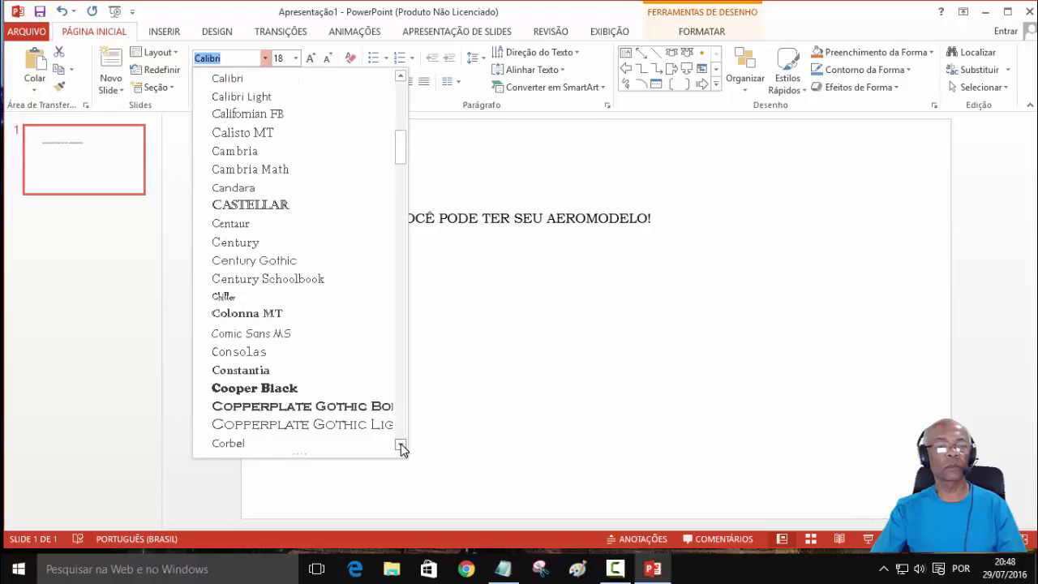
{"action": "scroll", "coordinate": [401, 444], "scroll_direction": "down", "scroll_amount": 1}
{"action": "scroll", "coordinate": [400, 443], "scroll_direction": "down", "scroll_amount": 1}
{"action": "scroll", "coordinate": [401, 443], "scroll_direction": "down", "scroll_amount": 2}
{"action": "scroll", "coordinate": [401, 443], "scroll_direction": "down", "scroll_amount": 1}
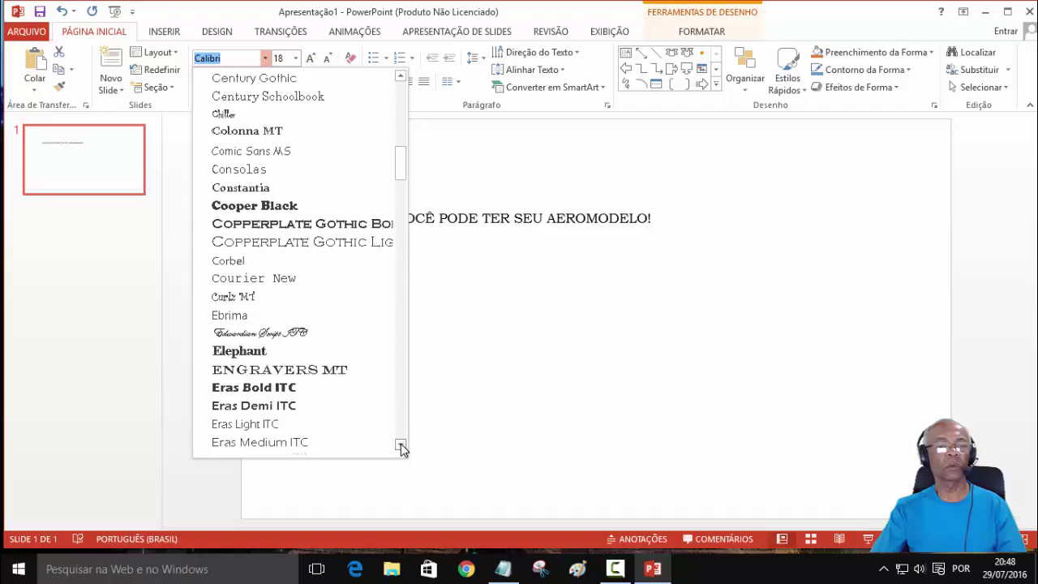
{"action": "scroll", "coordinate": [400, 444], "scroll_direction": "down", "scroll_amount": 1}
{"action": "scroll", "coordinate": [400, 444], "scroll_direction": "down", "scroll_amount": 2}
{"action": "left_click", "coordinate": [400, 444]}
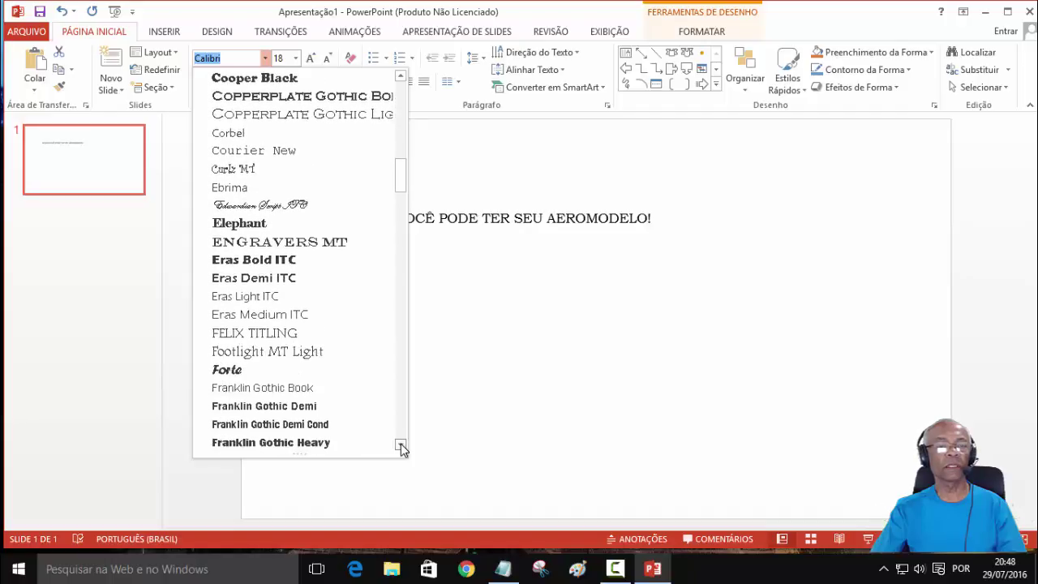
{"action": "left_click", "coordinate": [400, 443]}
{"action": "left_click", "coordinate": [400, 443]}
{"action": "scroll", "coordinate": [400, 443], "scroll_direction": "down", "scroll_amount": 2}
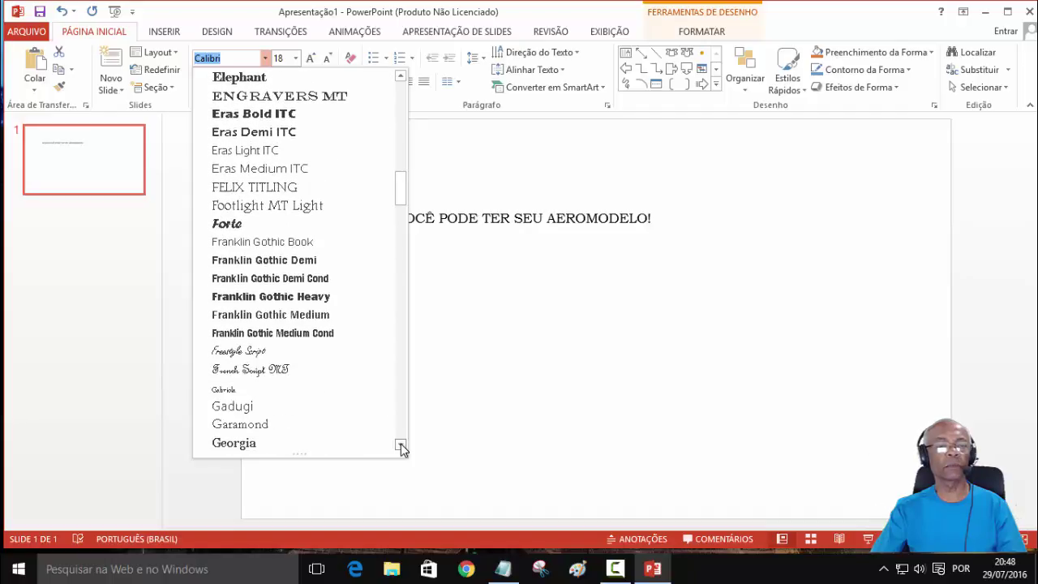
{"action": "left_click", "coordinate": [401, 443]}
{"action": "left_click", "coordinate": [246, 426]}
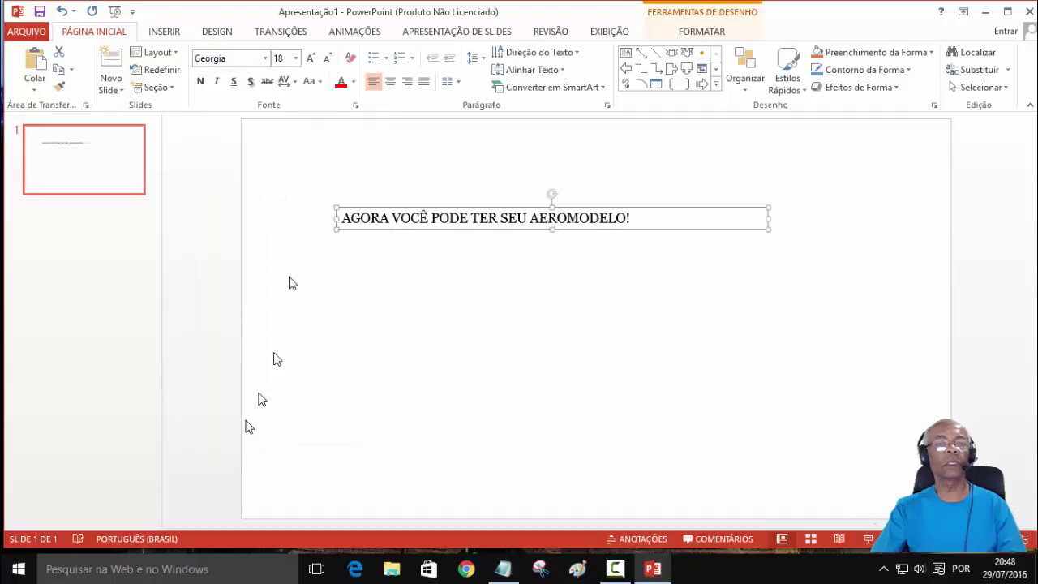
{"action": "left_click", "coordinate": [200, 83]}
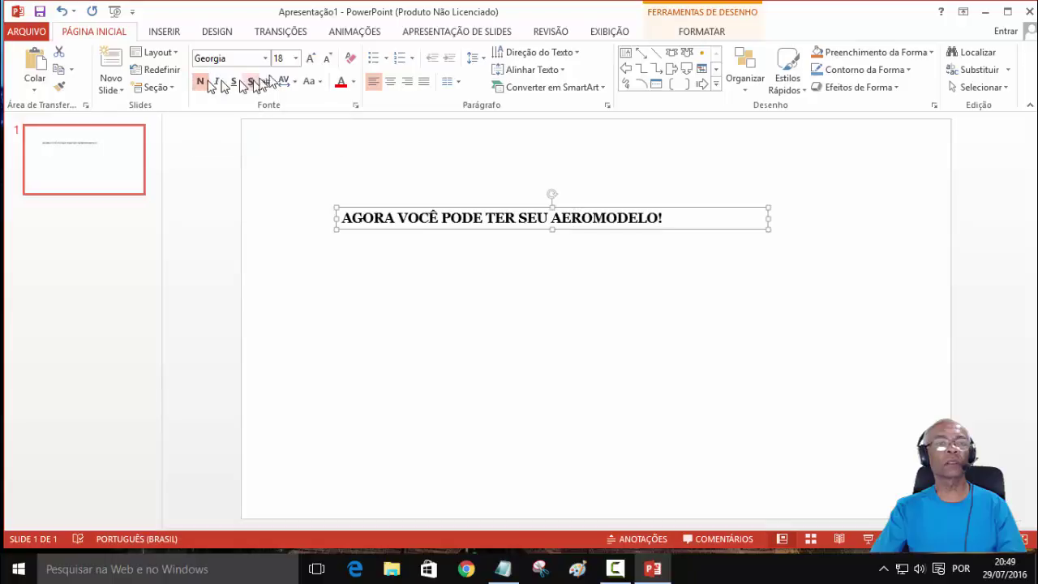
{"action": "left_click", "coordinate": [296, 59]}
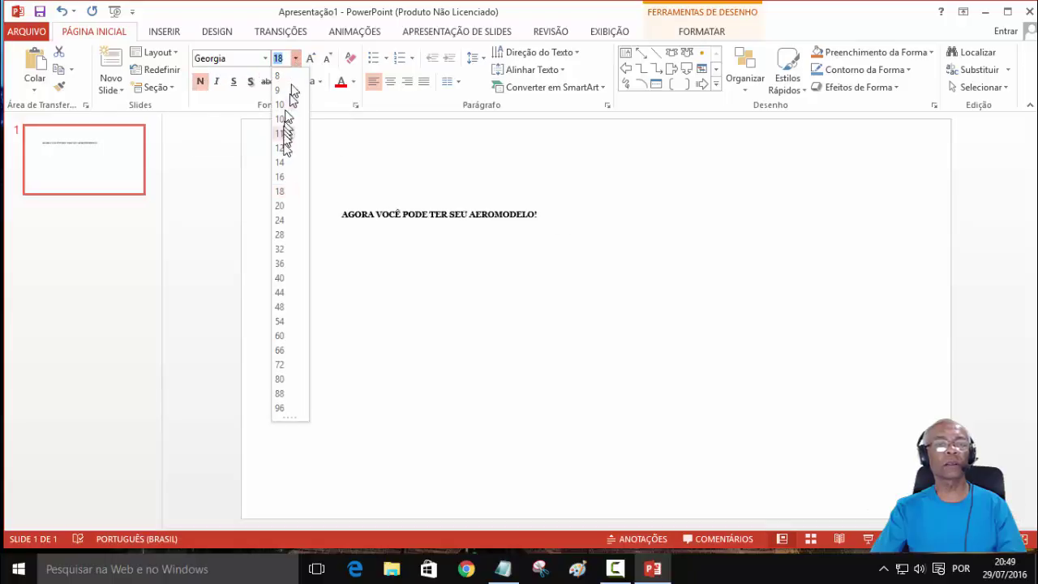
- Set the heading to size 40 and stretch its box across the top of the slide
{"action": "left_click", "coordinate": [280, 278]}
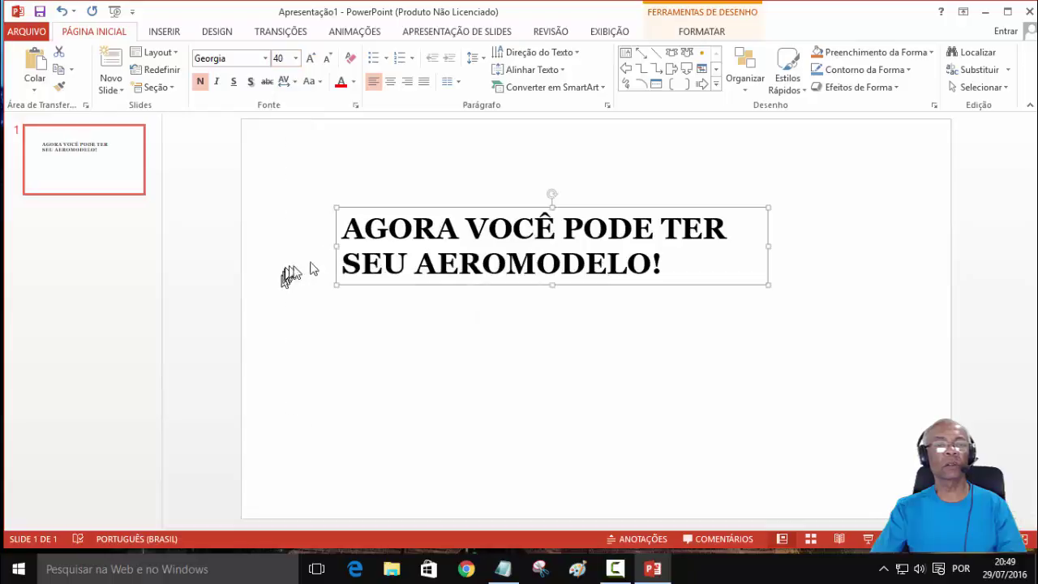
{"action": "left_click_drag", "start_coordinate": [337, 245], "coordinate": [242, 237]}
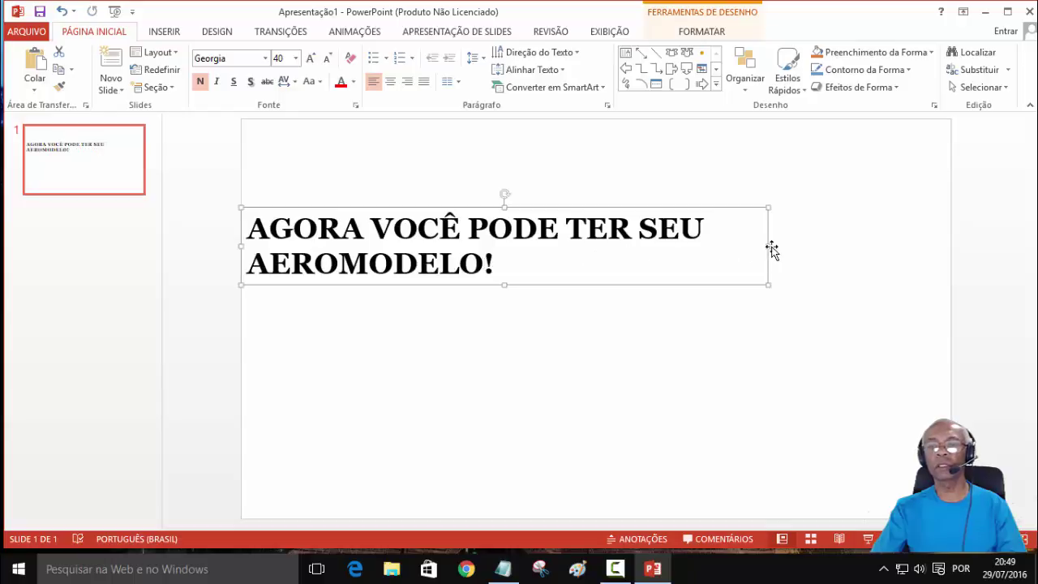
{"action": "left_click_drag", "start_coordinate": [767, 248], "coordinate": [946, 249]}
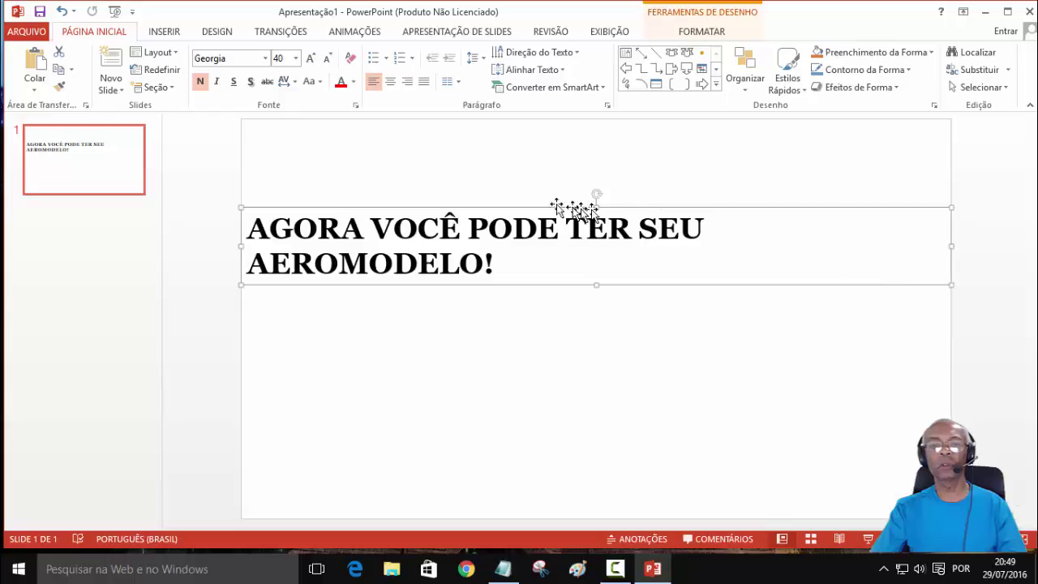
{"action": "left_click_drag", "start_coordinate": [531, 199], "coordinate": [537, 123]}
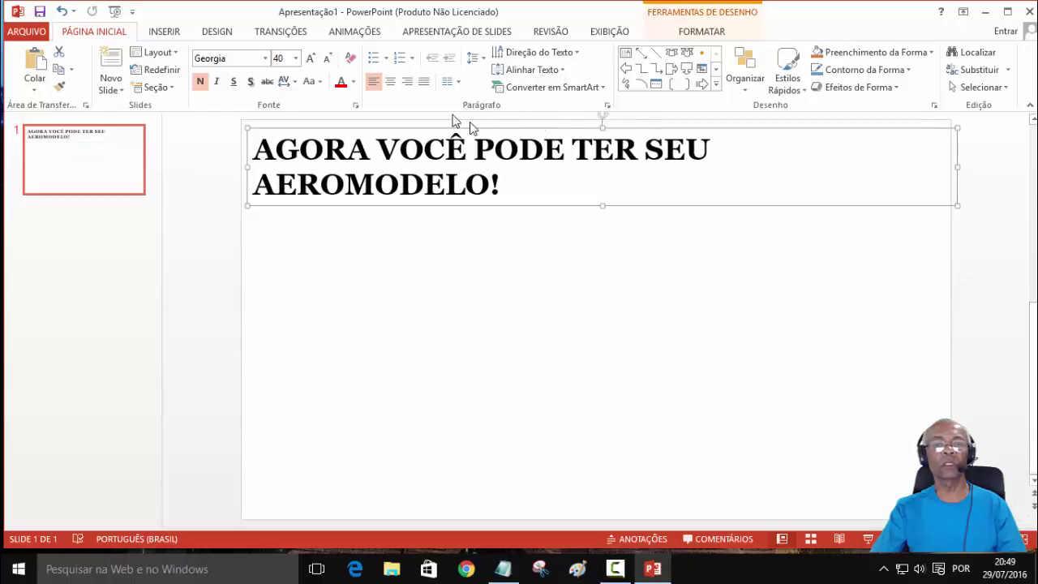
- Centre the heading text and reduce it to size 36 so it fits one line
{"action": "left_click", "coordinate": [390, 82]}
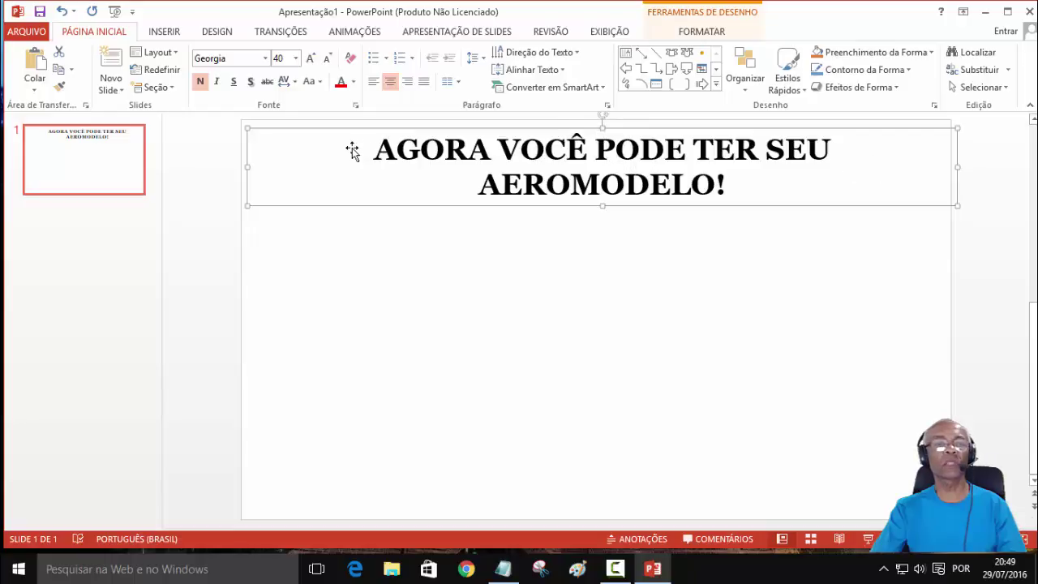
{"action": "left_click_drag", "start_coordinate": [352, 150], "coordinate": [345, 150]}
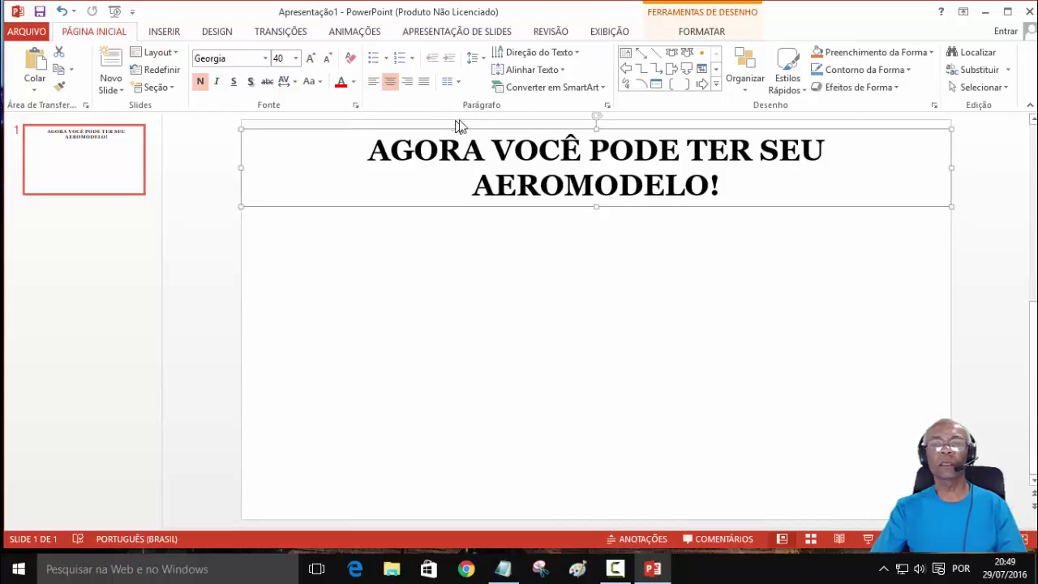
{"action": "left_click", "coordinate": [295, 59]}
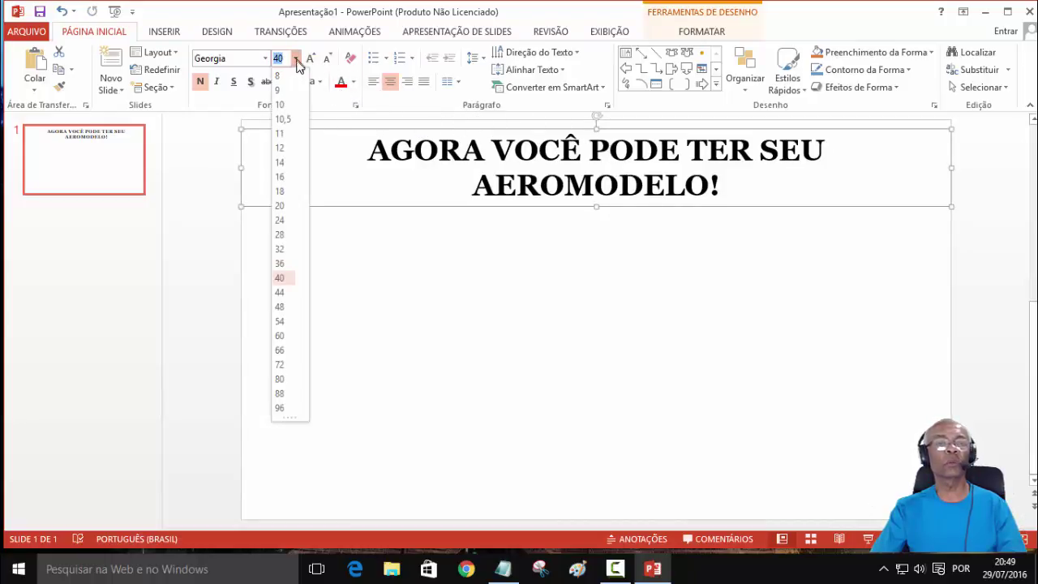
{"action": "left_click", "coordinate": [278, 267]}
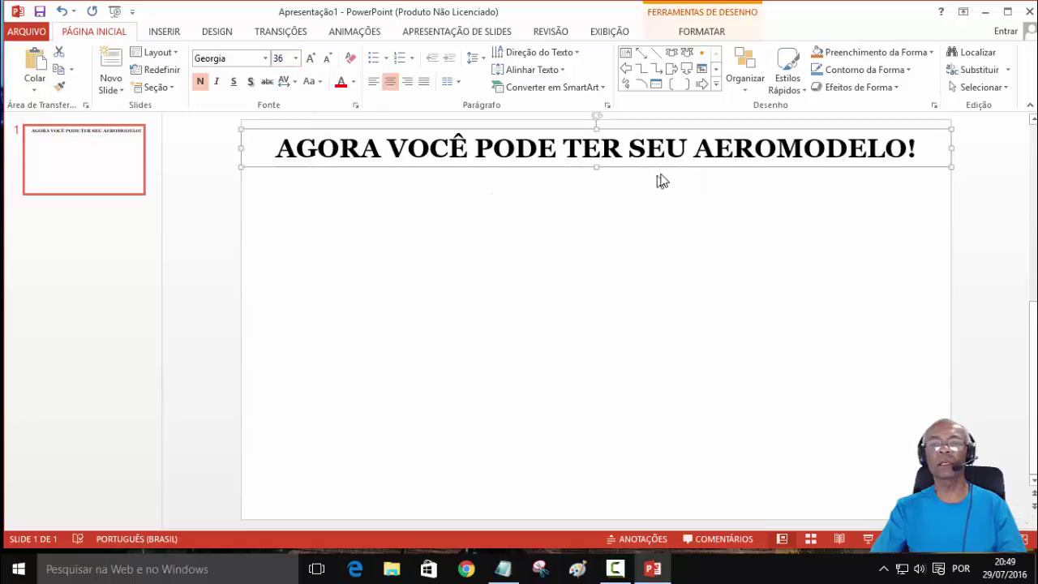
- Apply the Efeito Sutil - Cinza-50%, Ênfase 3 shape style to the heading box
{"action": "left_click", "coordinate": [701, 32]}
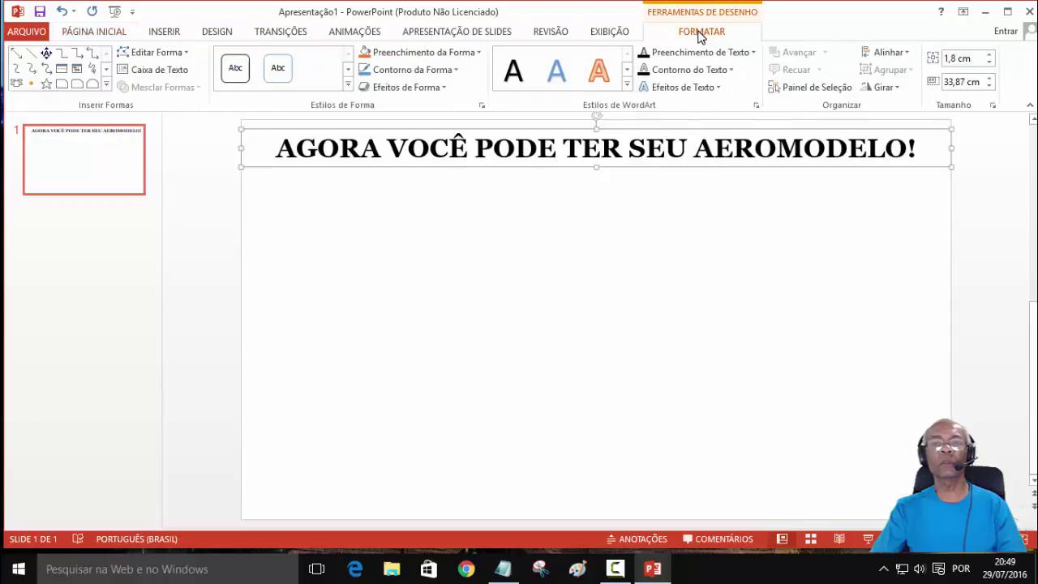
{"action": "left_click", "coordinate": [347, 86]}
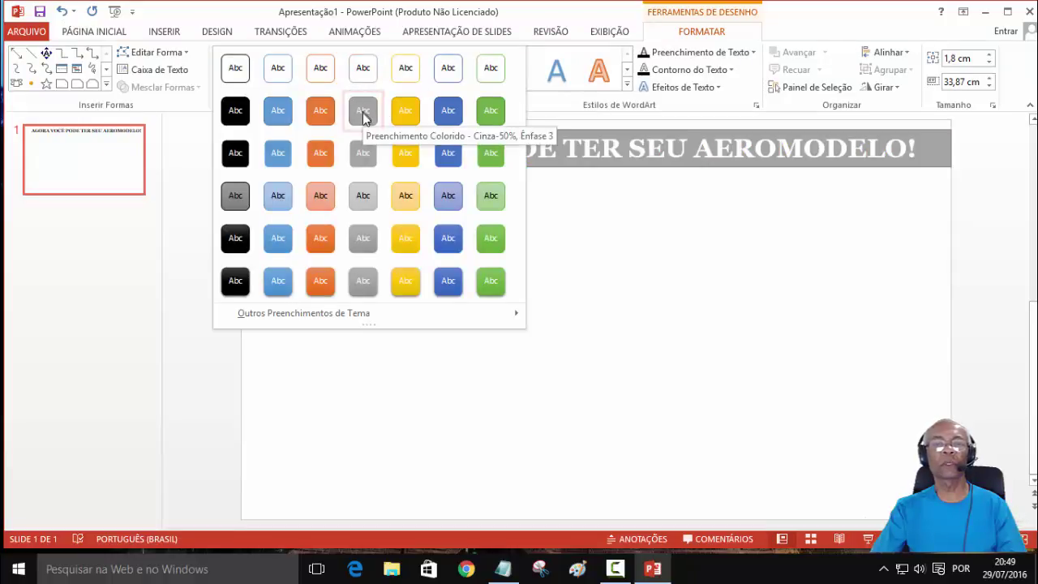
{"action": "left_click", "coordinate": [362, 195]}
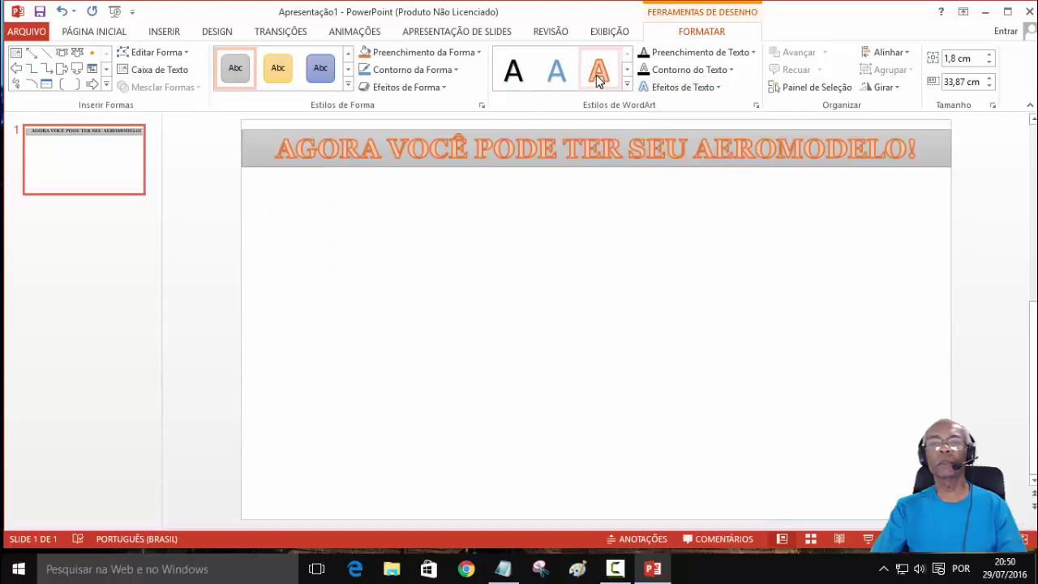
- Give the heading text the Reflexo Compacto - toque reflection, then deselect the banner
{"action": "left_click", "coordinate": [716, 87]}
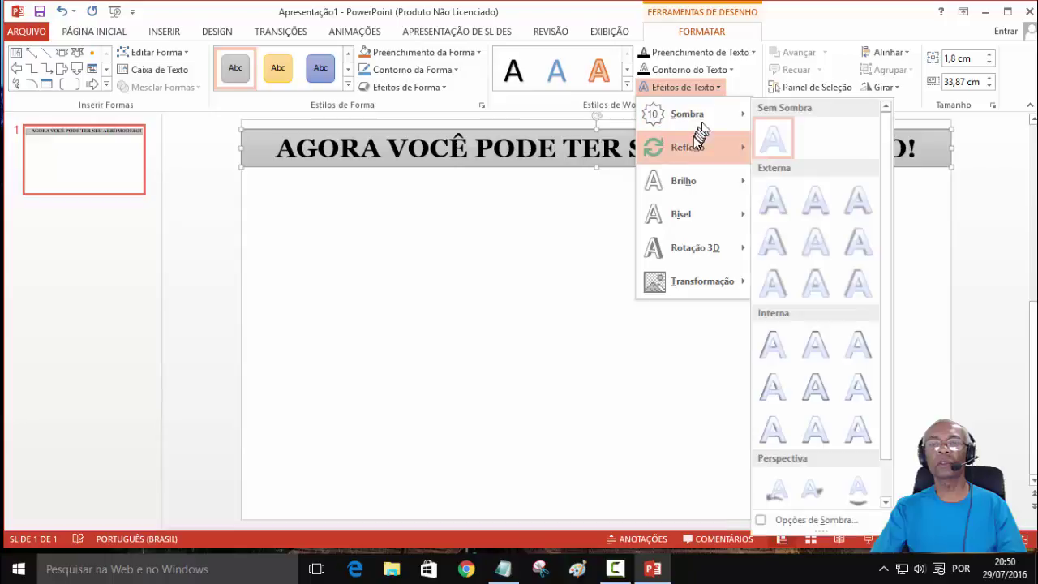
{"action": "mouse_move", "coordinate": [690, 146]}
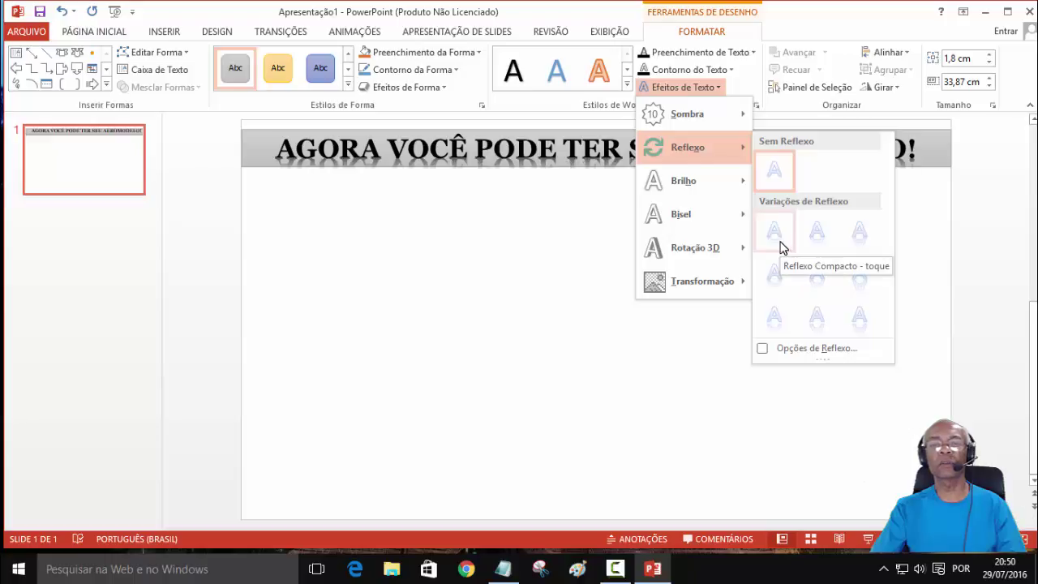
{"action": "left_click", "coordinate": [781, 245]}
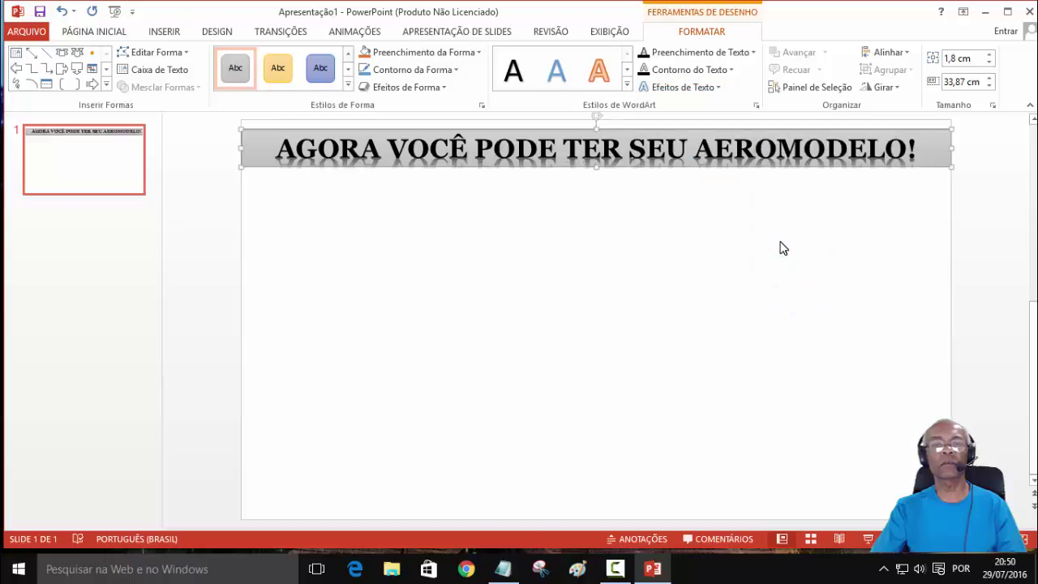
{"action": "left_click", "coordinate": [559, 230]}
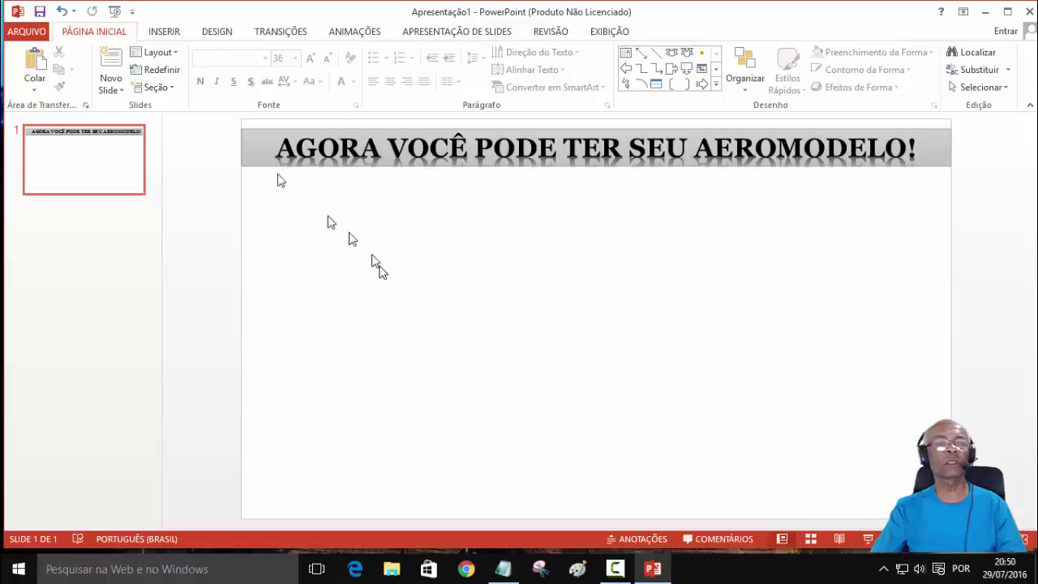
- Insert the Capturar8 picture from the Imagens Salvas folder
{"action": "left_click", "coordinate": [164, 32]}
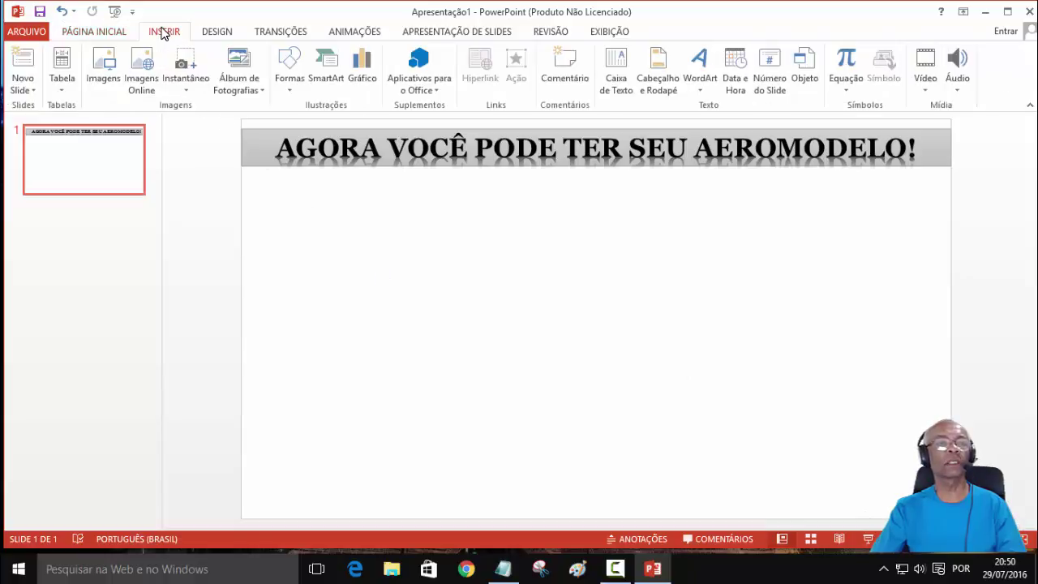
{"action": "left_click", "coordinate": [102, 67]}
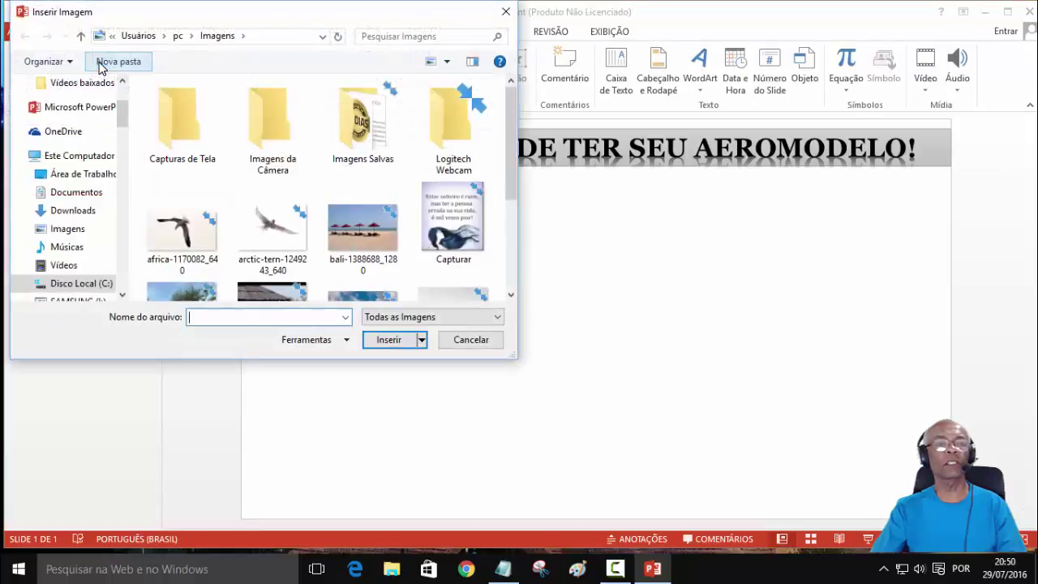
{"action": "double_click", "coordinate": [374, 143]}
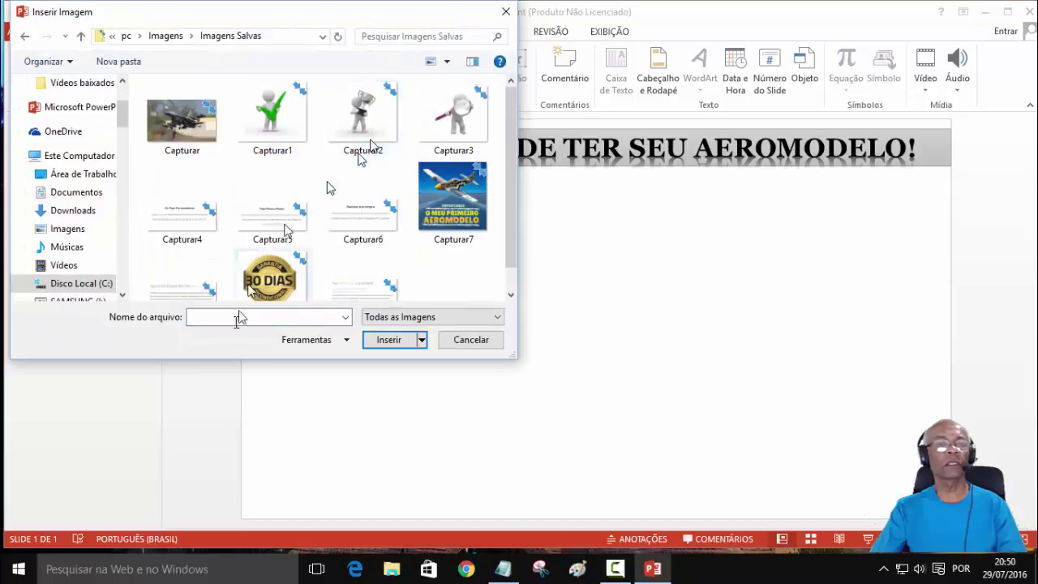
{"action": "left_click", "coordinate": [187, 295]}
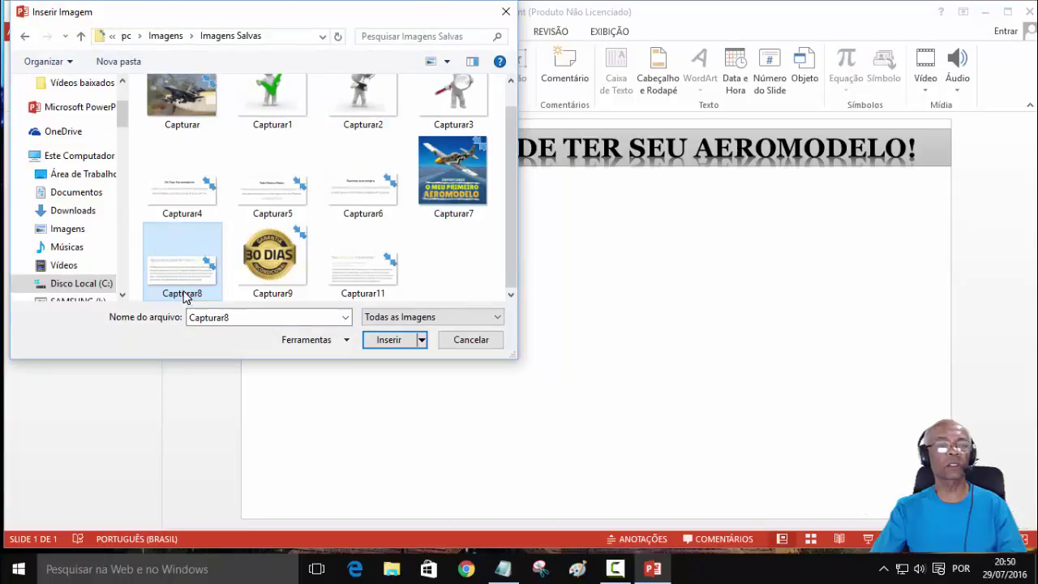
{"action": "left_click", "coordinate": [395, 346]}
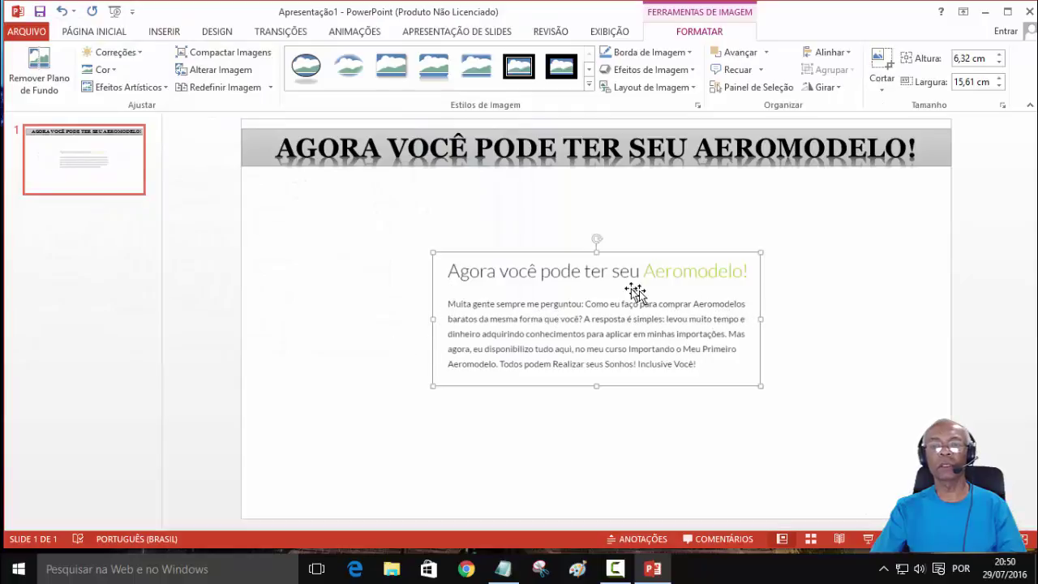
- Move the Capturar8 picture under the title and stretch it to both slide edges
{"action": "left_click_drag", "start_coordinate": [632, 292], "coordinate": [622, 215]}
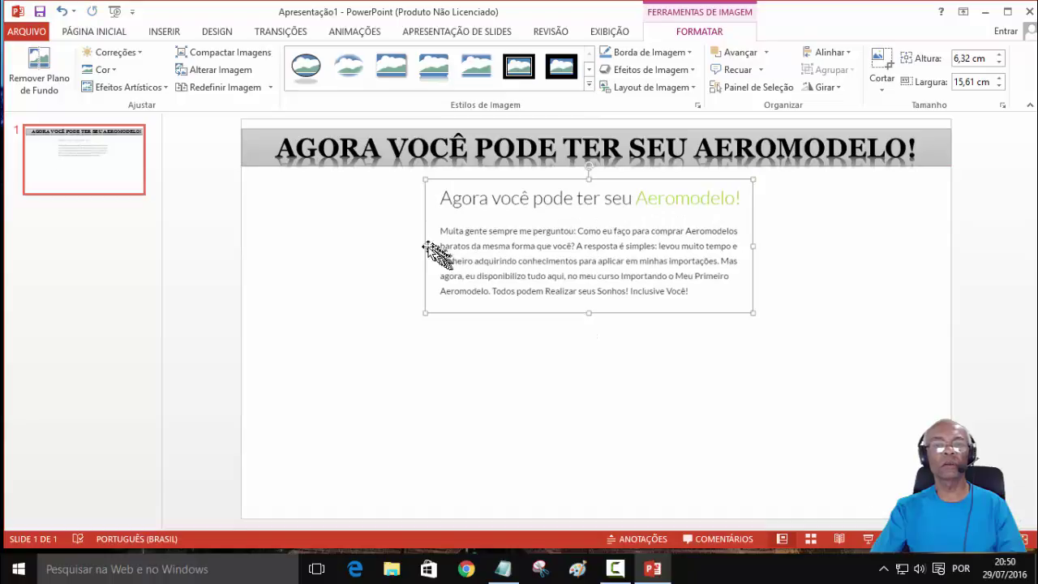
{"action": "left_click_drag", "start_coordinate": [425, 245], "coordinate": [411, 246]}
{"action": "left_click_drag", "start_coordinate": [312, 246], "coordinate": [242, 249]}
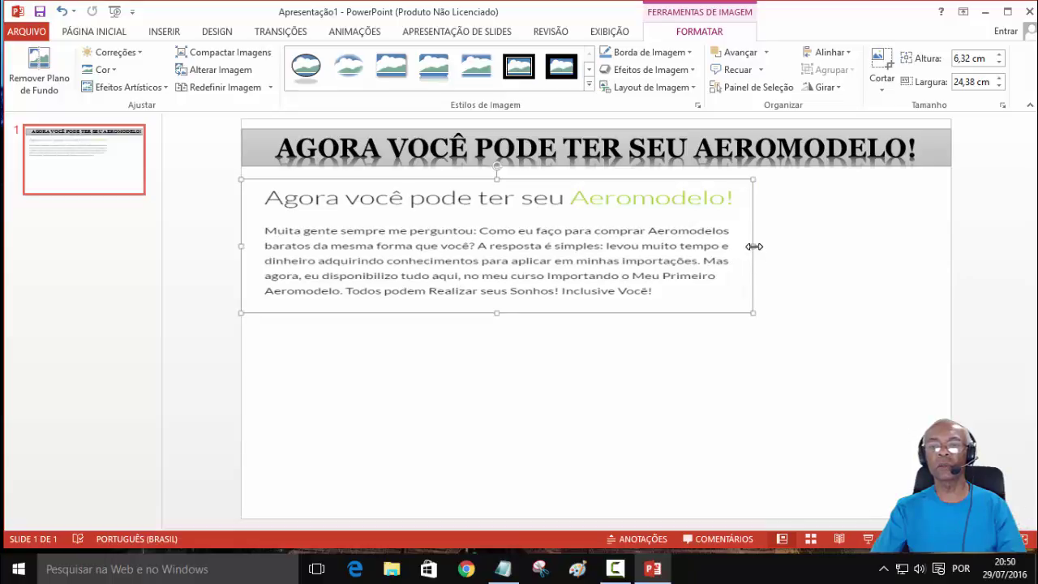
{"action": "left_click_drag", "start_coordinate": [754, 247], "coordinate": [947, 258]}
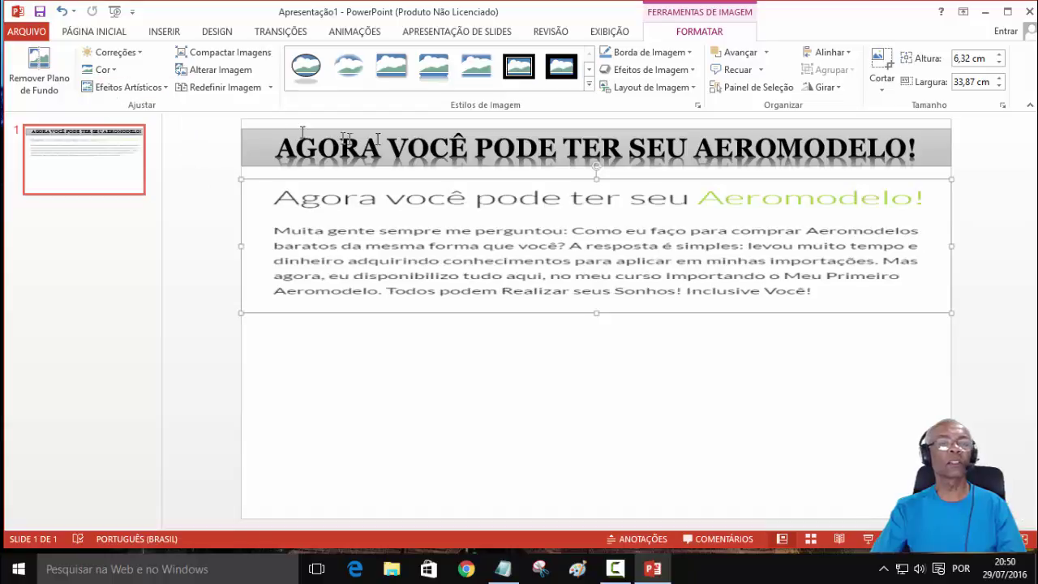
- Check the text picture's Correções and correction settings, then bring up its Cor options
{"action": "left_click", "coordinate": [142, 51]}
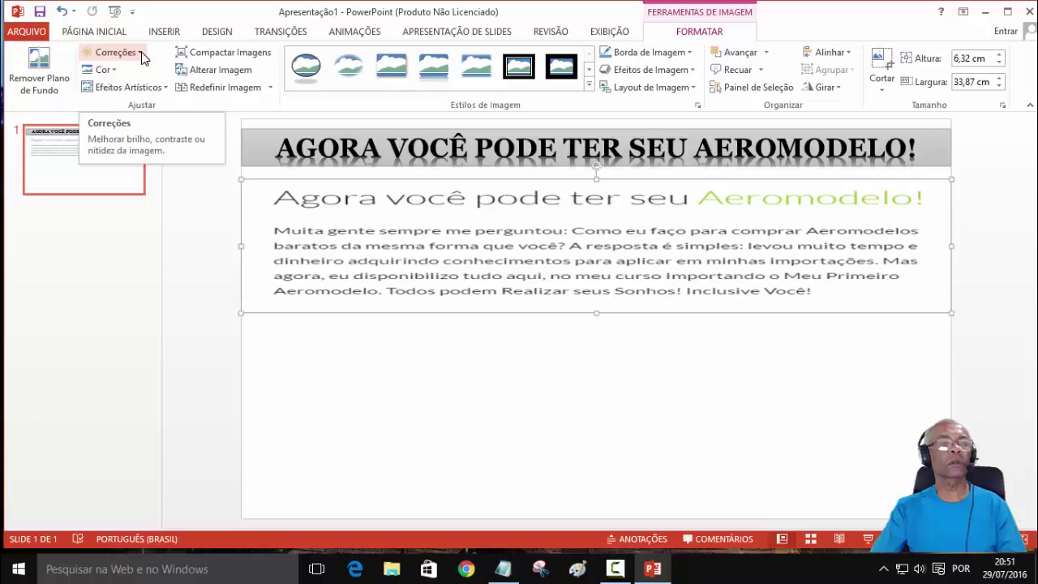
{"action": "left_click", "coordinate": [142, 55]}
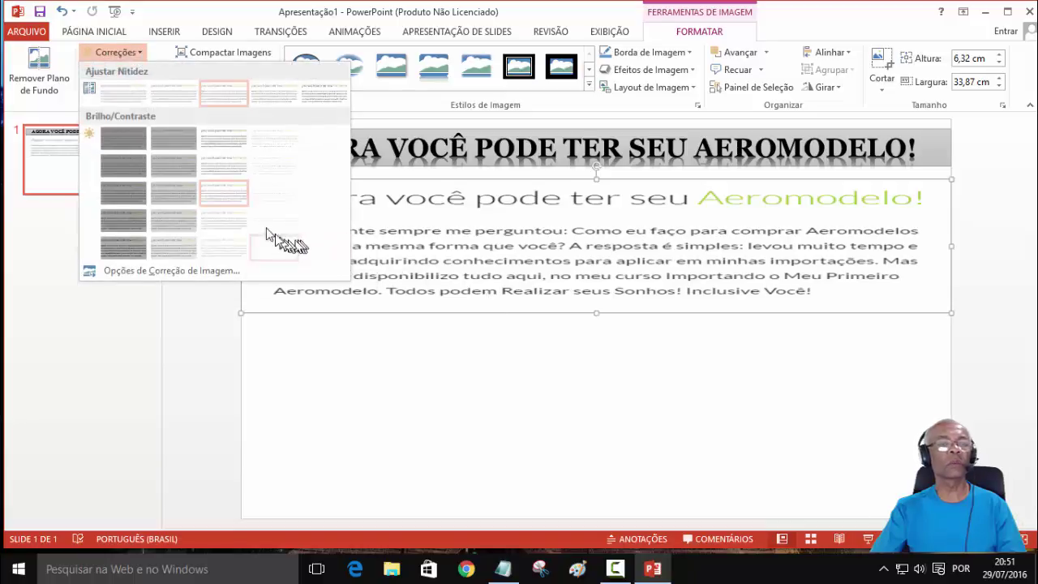
{"action": "left_click", "coordinate": [190, 273]}
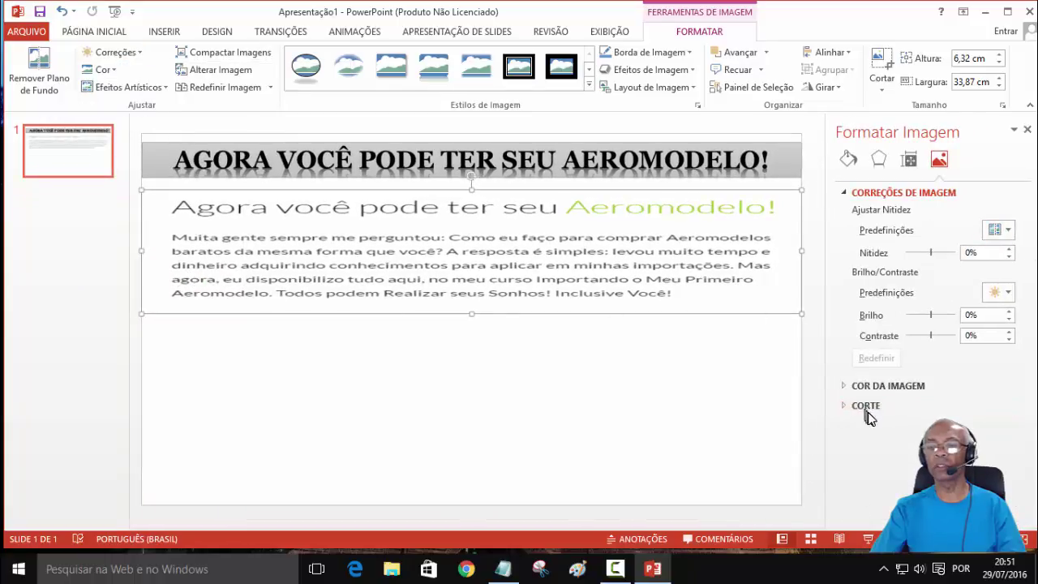
{"action": "left_click", "coordinate": [1026, 130]}
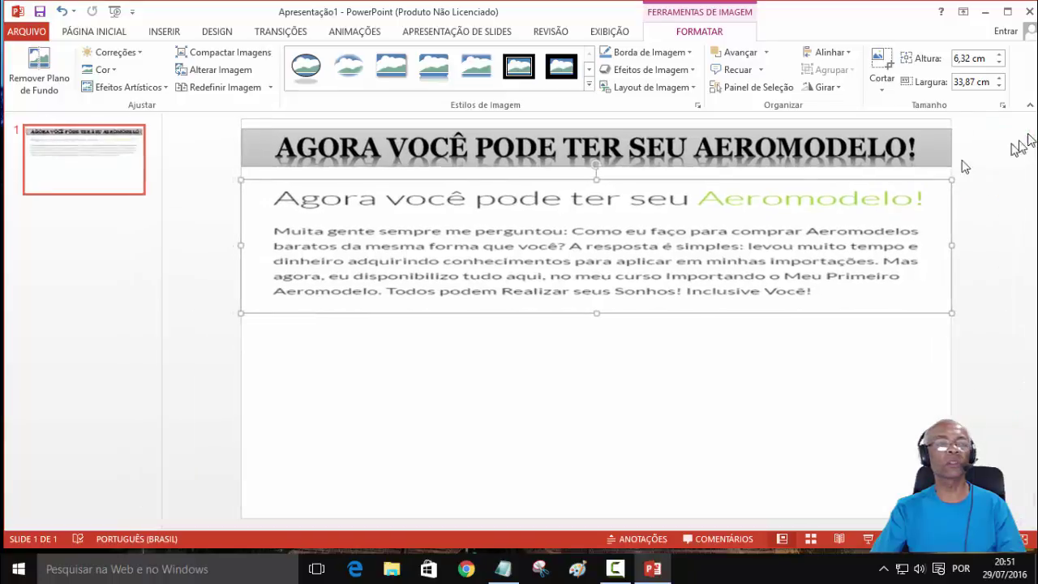
{"action": "left_click", "coordinate": [117, 71]}
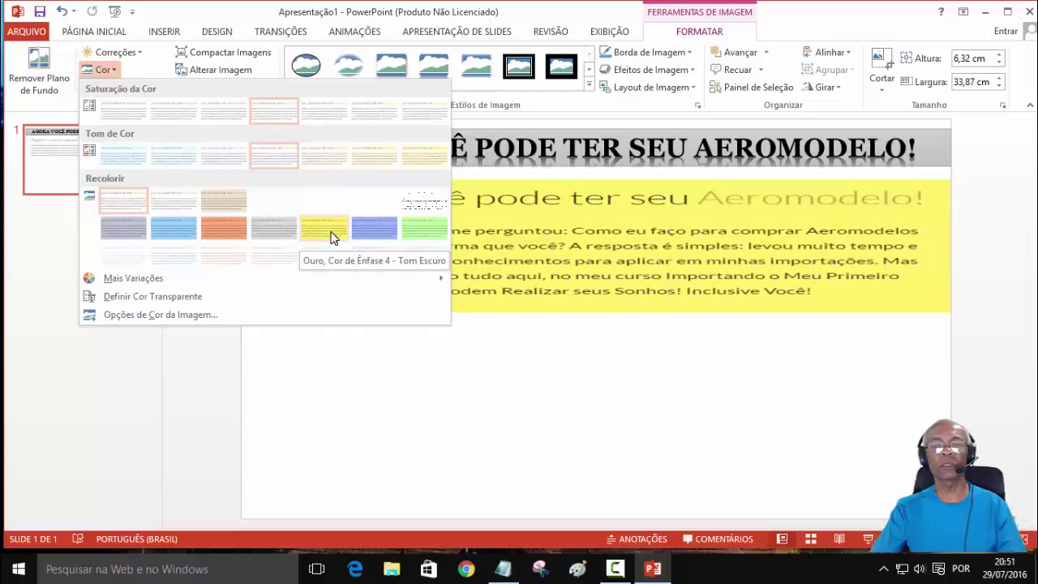
- Recolour the text picture with Ouro, Cor de Ênfase 4 - Tom Escuro
{"action": "left_click", "coordinate": [330, 238]}
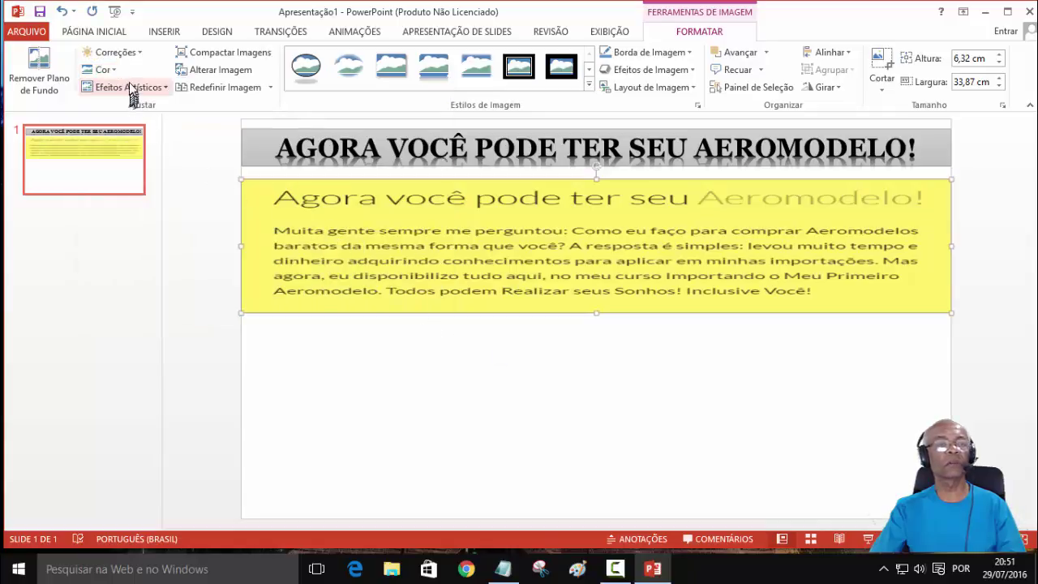
{"action": "left_click", "coordinate": [114, 75]}
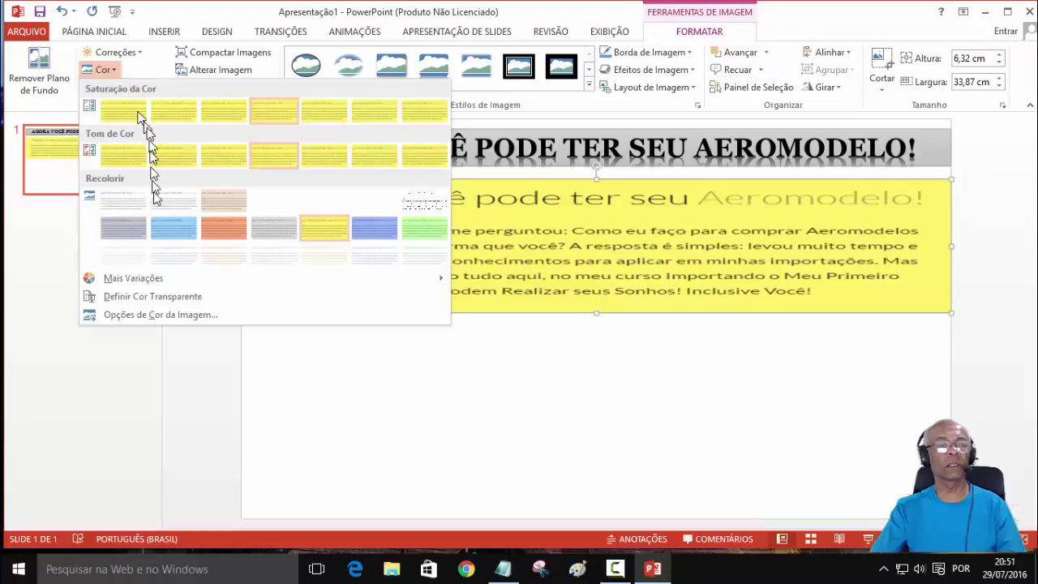
{"action": "mouse_move", "coordinate": [142, 279]}
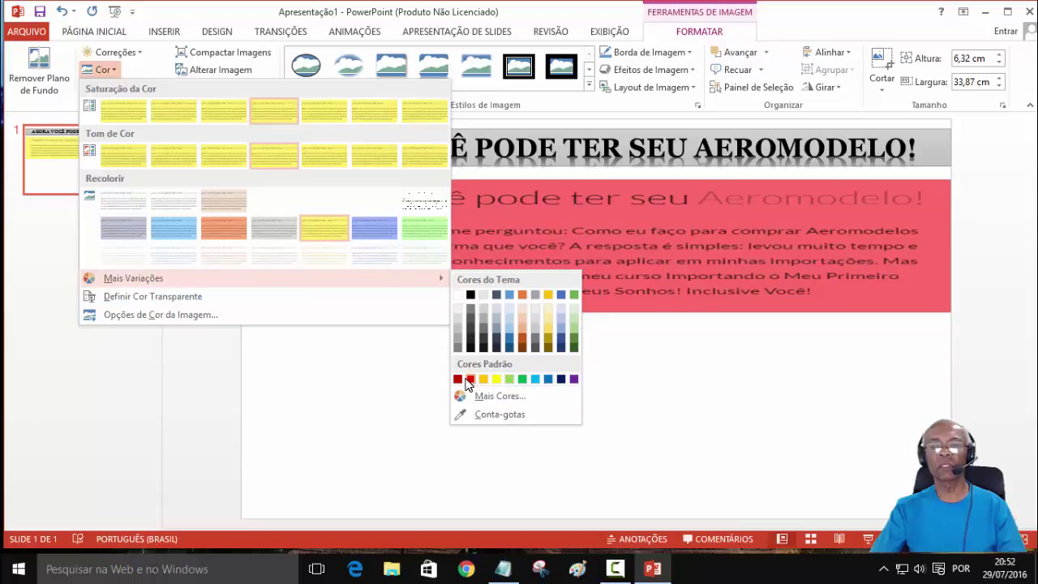
{"action": "left_click", "coordinate": [195, 401]}
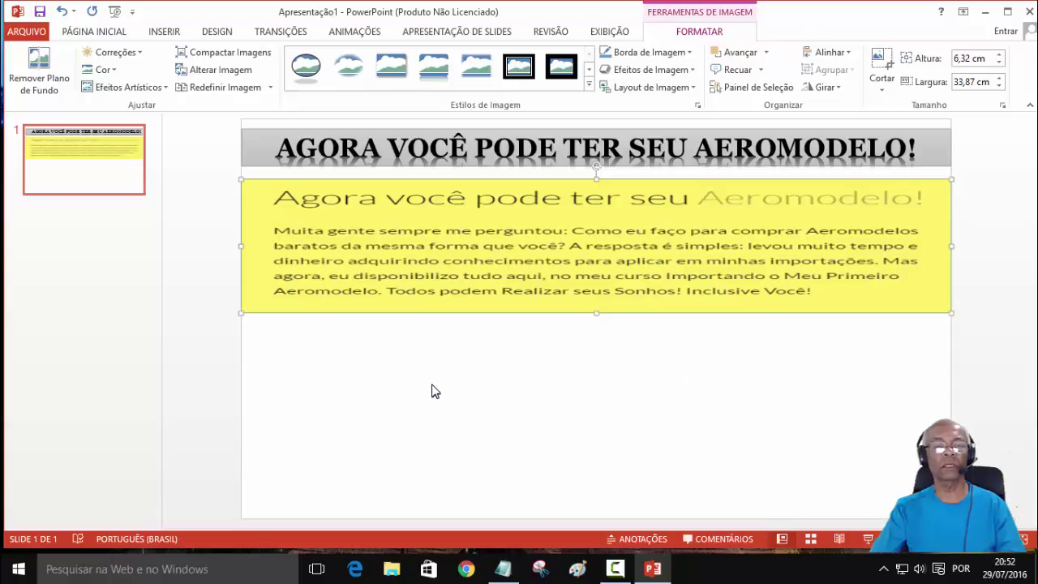
- Insert the Capturar7 airplane picture and move it below the yellow paragraph, lower left
{"action": "left_click", "coordinate": [165, 32]}
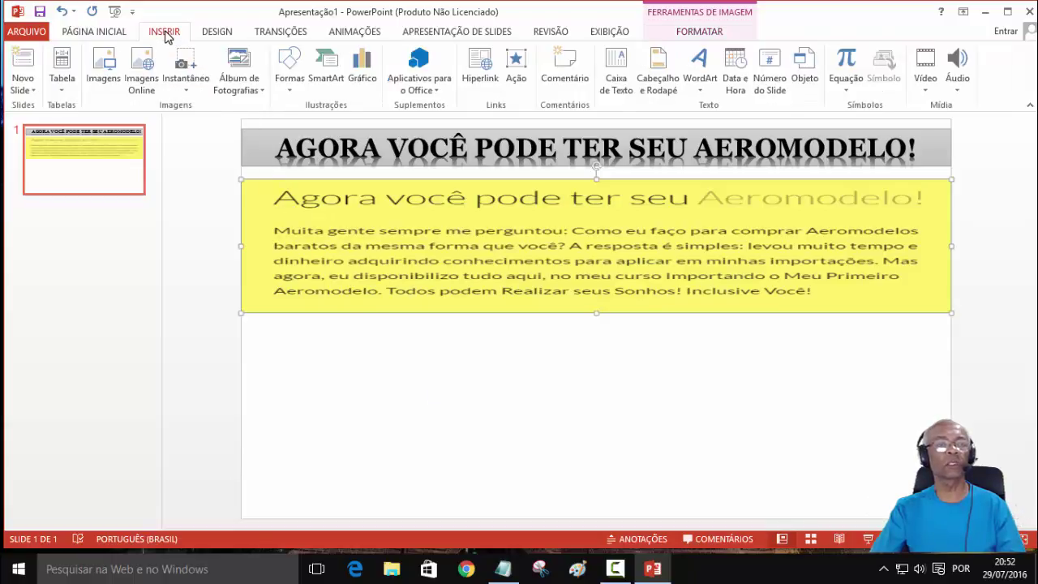
{"action": "left_click", "coordinate": [103, 69]}
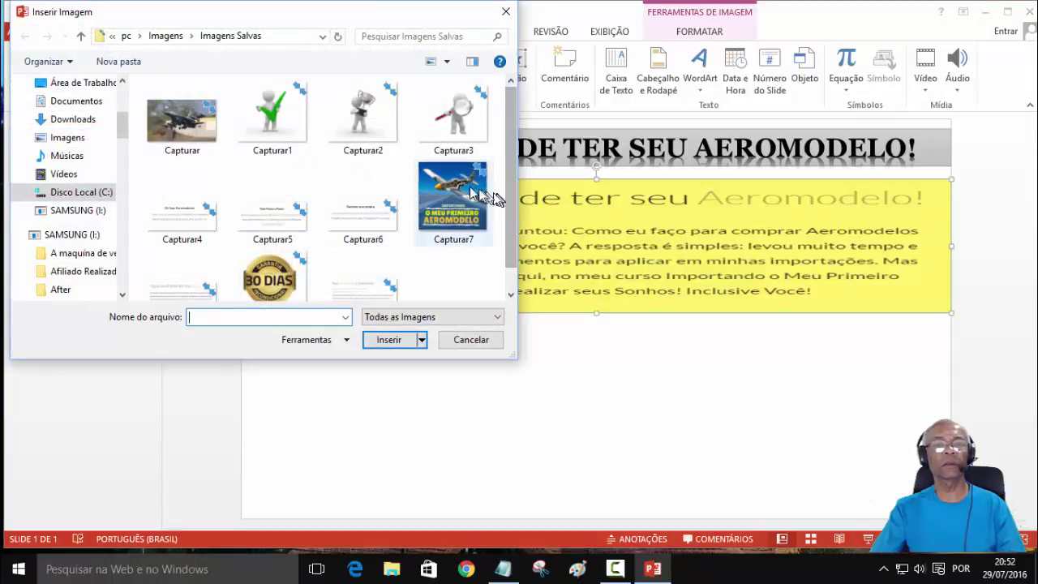
{"action": "left_click", "coordinate": [470, 195]}
{"action": "left_click", "coordinate": [393, 341]}
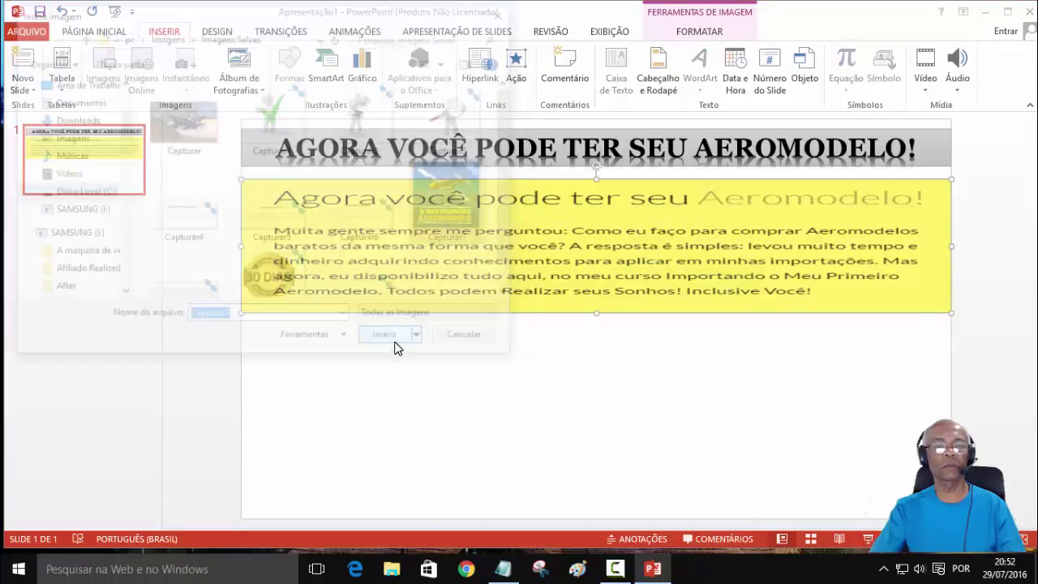
{"action": "mouse_move", "coordinate": [567, 324]}
{"action": "left_mouse_down"}
{"action": "mouse_move", "coordinate": [445, 426]}
{"action": "mouse_move", "coordinate": [347, 419]}
{"action": "left_mouse_up"}
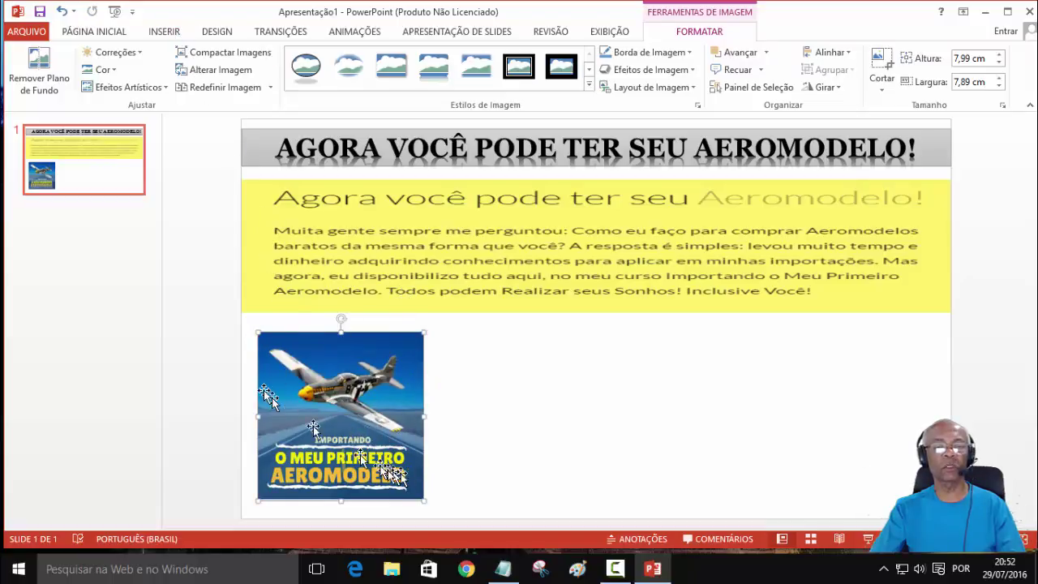
- Make two copies of the airplane picture and line the three up left, middle and right
{"action": "left_click_drag", "start_coordinate": [337, 444], "coordinate": [346, 453]}
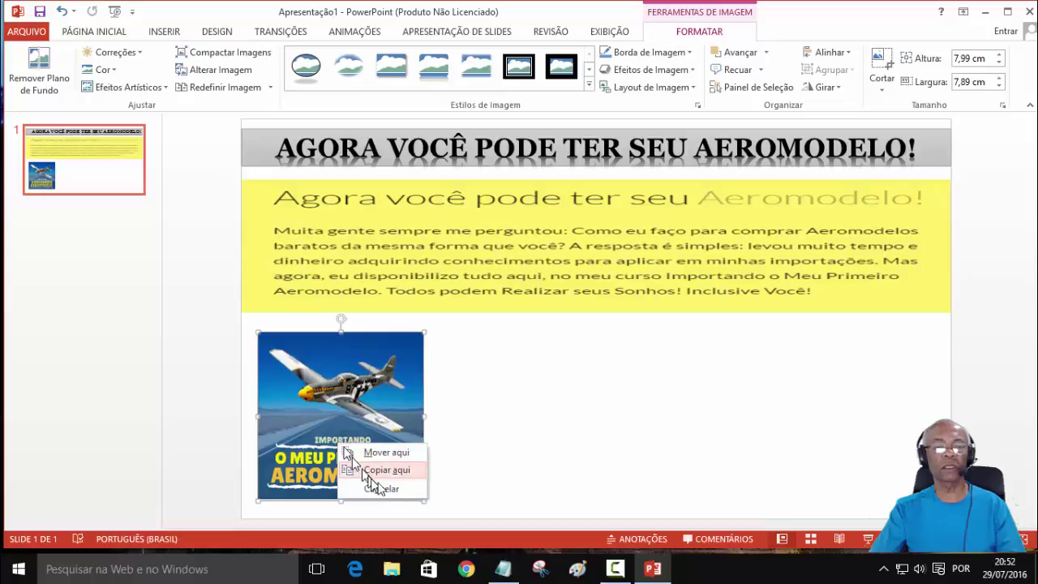
{"action": "left_click", "coordinate": [396, 470]}
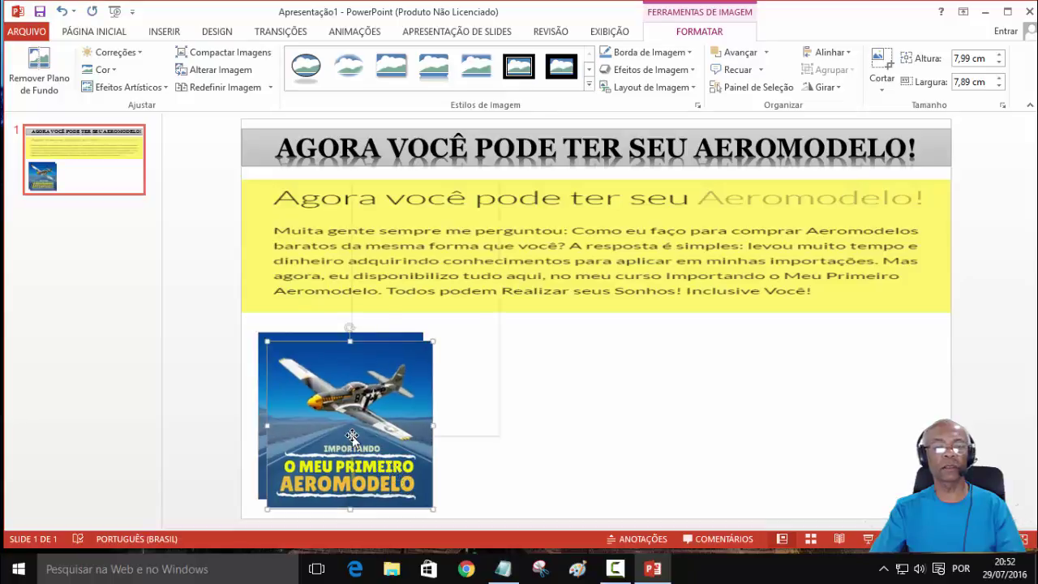
{"action": "right_click", "coordinate": [357, 446]}
{"action": "mouse_move", "coordinate": [327, 461]}
{"action": "left_mouse_down"}
{"action": "mouse_move", "coordinate": [335, 470]}
{"action": "mouse_move", "coordinate": [530, 438]}
{"action": "left_mouse_up"}
{"action": "left_click", "coordinate": [370, 483]}
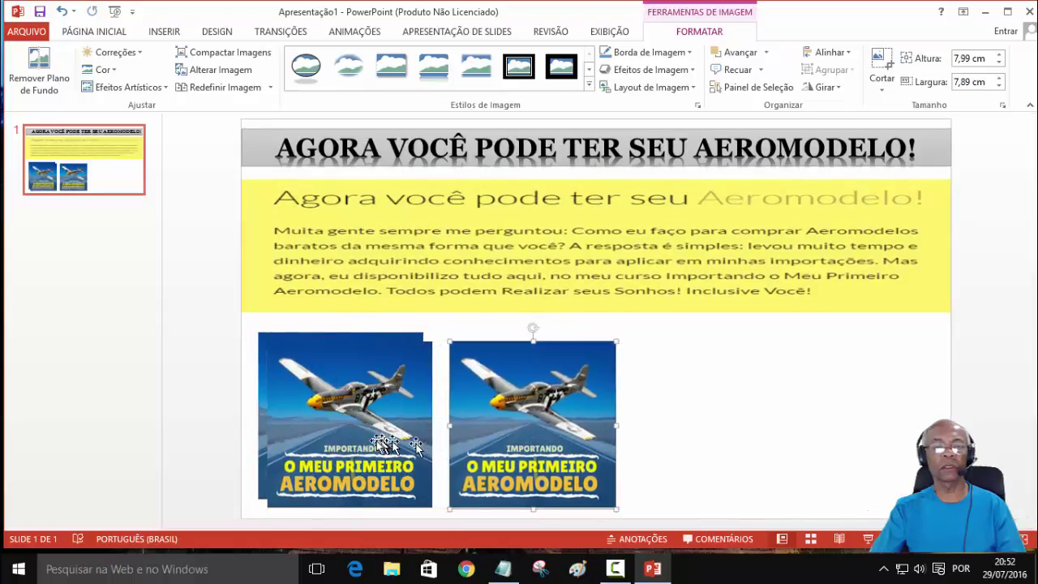
{"action": "left_click_drag", "start_coordinate": [375, 444], "coordinate": [881, 430]}
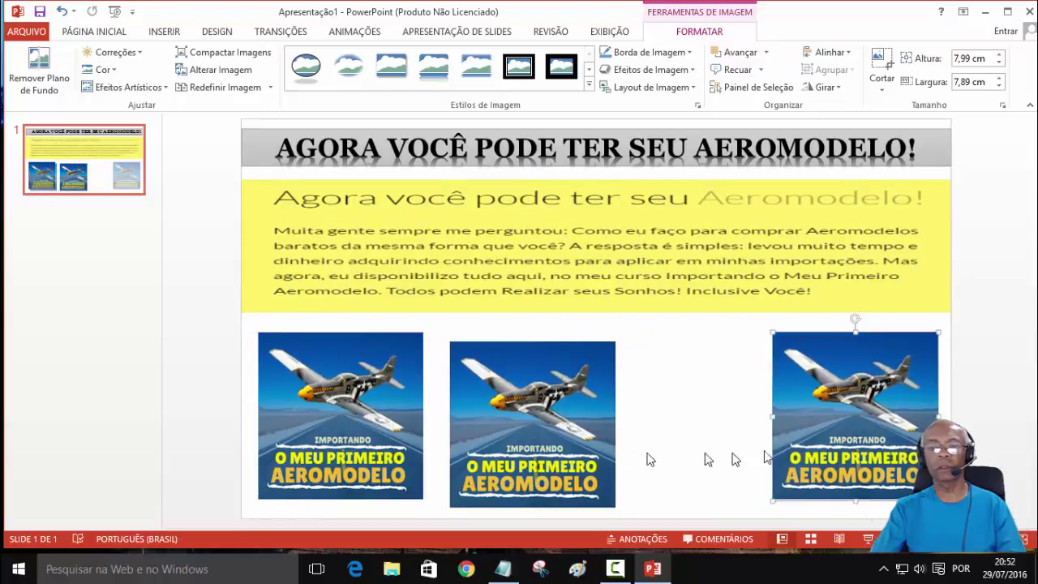
{"action": "mouse_move", "coordinate": [510, 449]}
{"action": "left_mouse_down"}
{"action": "mouse_move", "coordinate": [575, 434]}
{"action": "mouse_move", "coordinate": [585, 442]}
{"action": "left_mouse_up"}
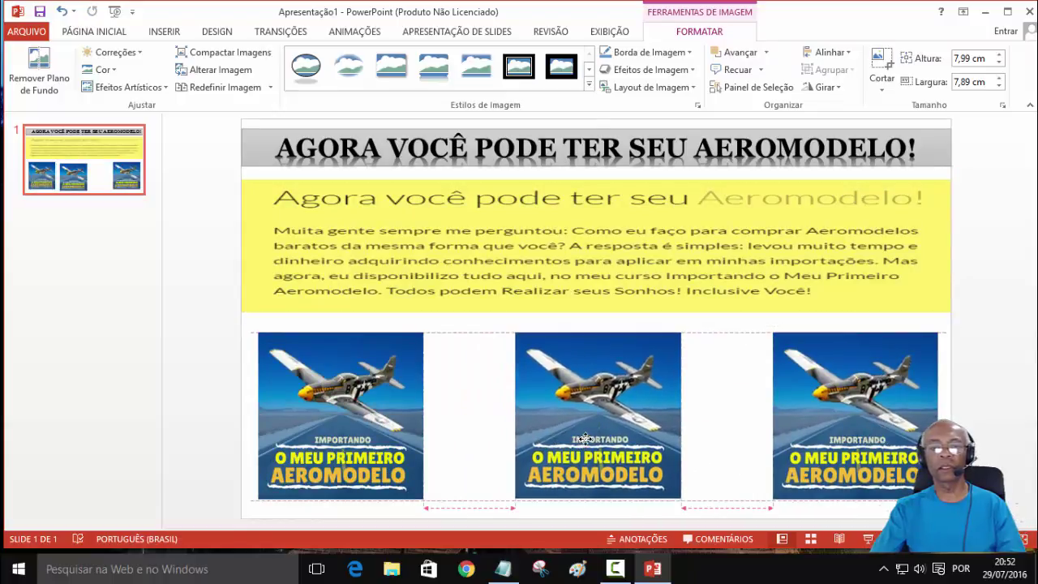
{"action": "left_click", "coordinate": [387, 438]}
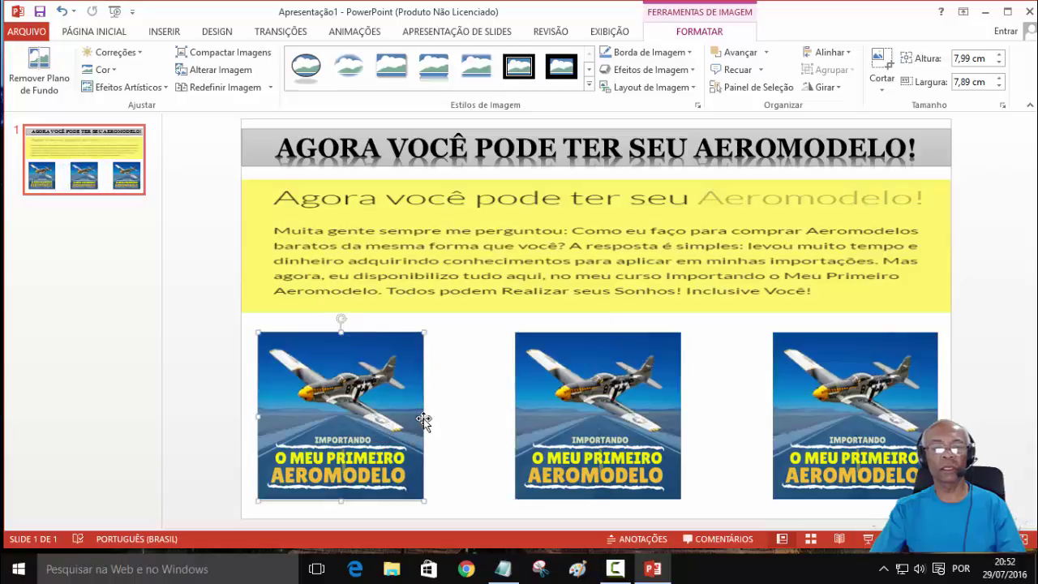
- Widen the left, right and middle airplane pictures by dragging their side handles
{"action": "left_click_drag", "start_coordinate": [423, 419], "coordinate": [487, 424]}
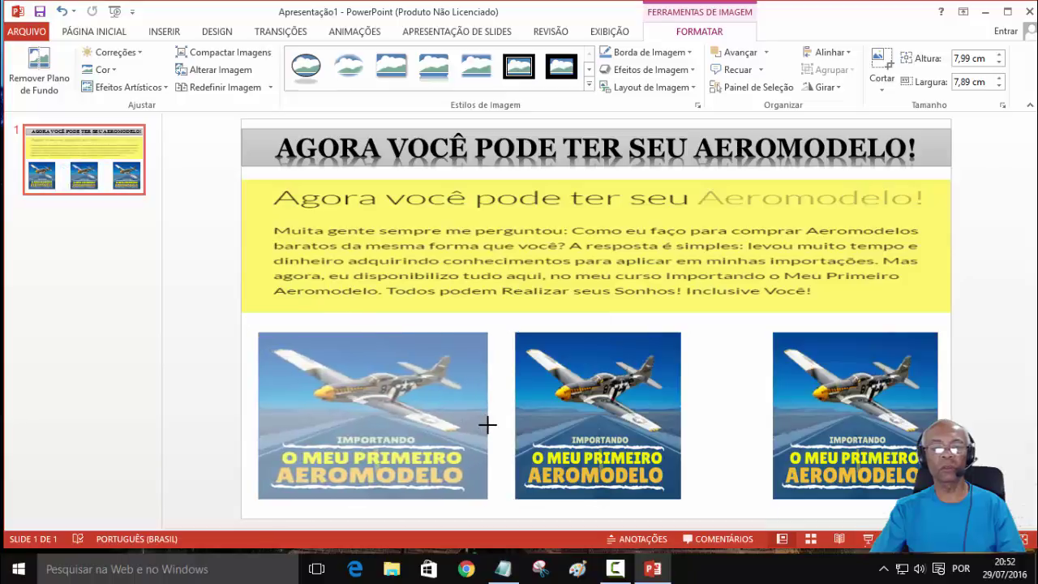
{"action": "left_click", "coordinate": [811, 422]}
{"action": "left_click_drag", "start_coordinate": [771, 417], "coordinate": [740, 417]}
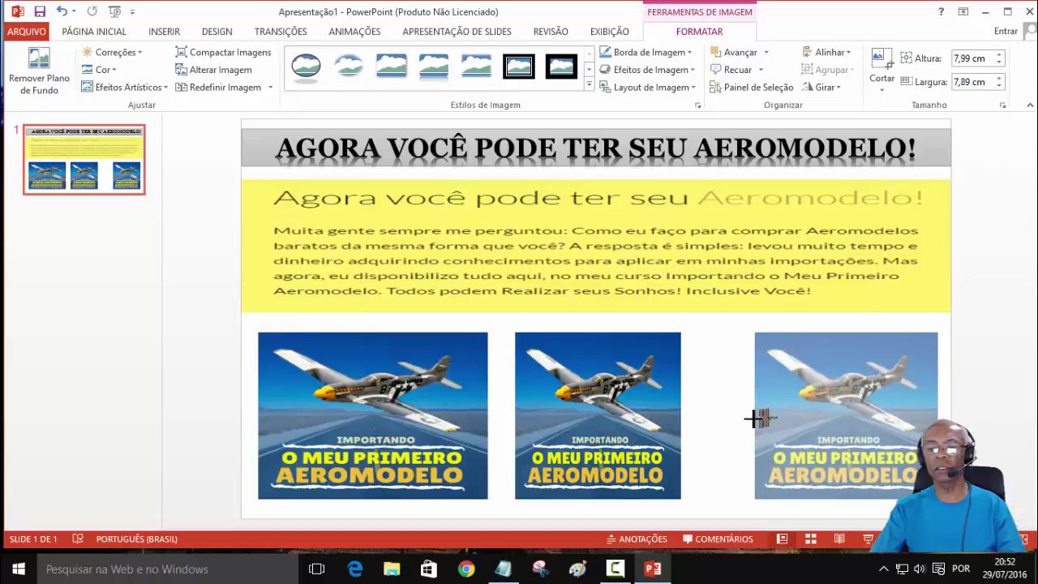
{"action": "left_click", "coordinate": [671, 420]}
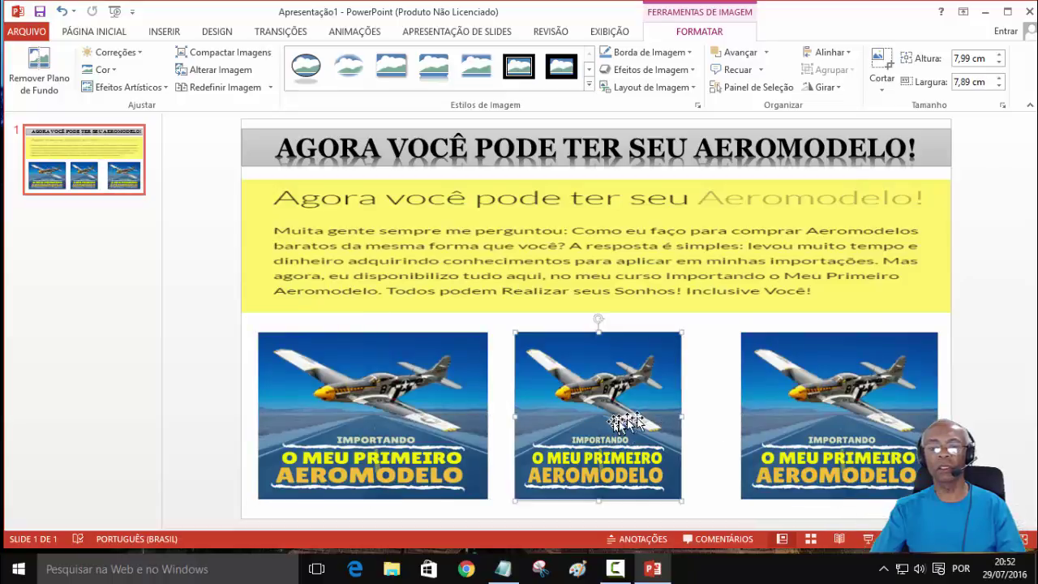
{"action": "left_click_drag", "start_coordinate": [681, 414], "coordinate": [721, 413]}
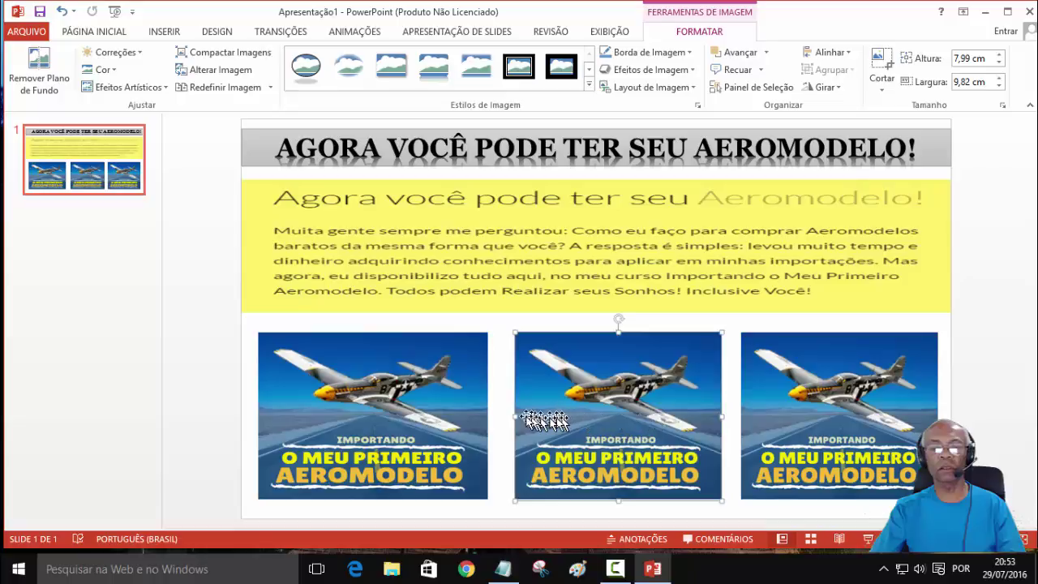
{"action": "left_click_drag", "start_coordinate": [515, 416], "coordinate": [509, 415]}
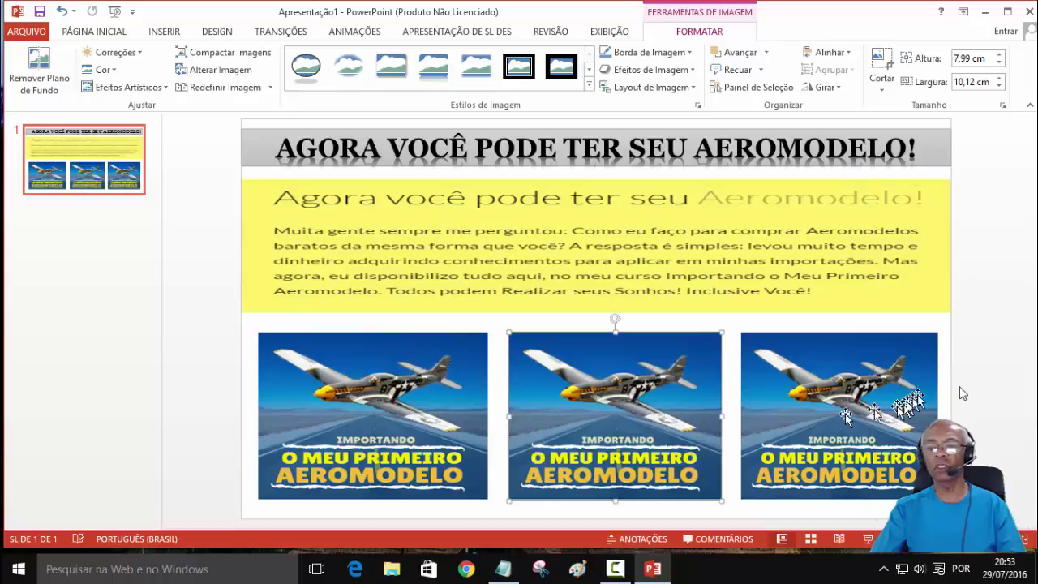
{"action": "left_click", "coordinate": [987, 365]}
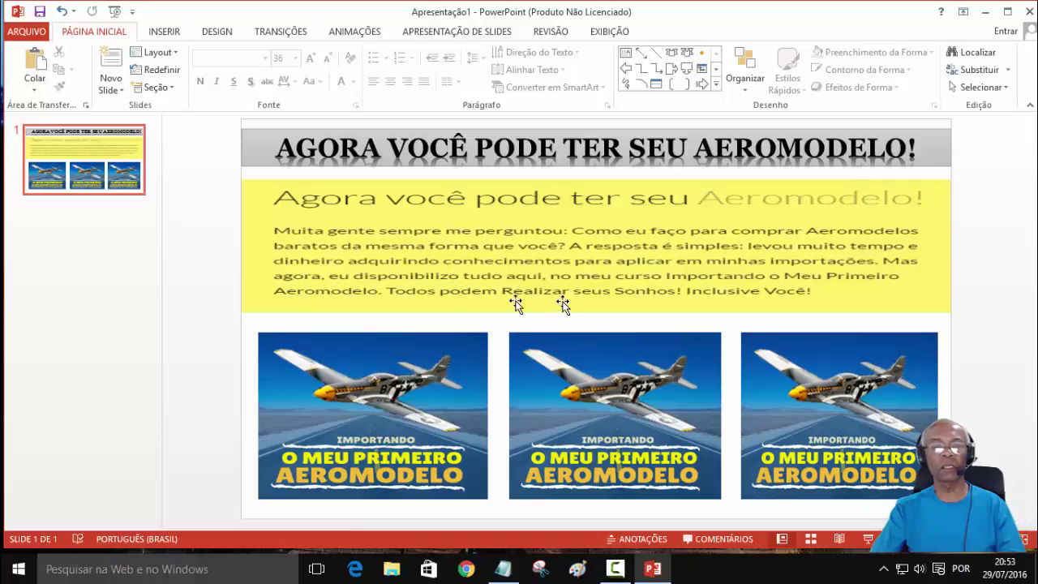
{"action": "left_click", "coordinate": [392, 407]}
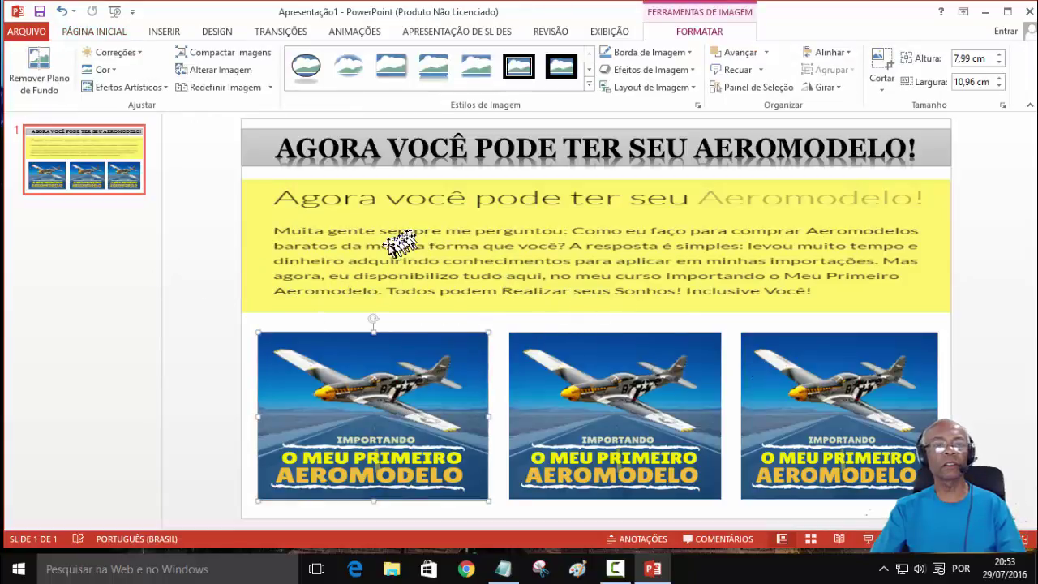
{"action": "left_click", "coordinate": [388, 246]}
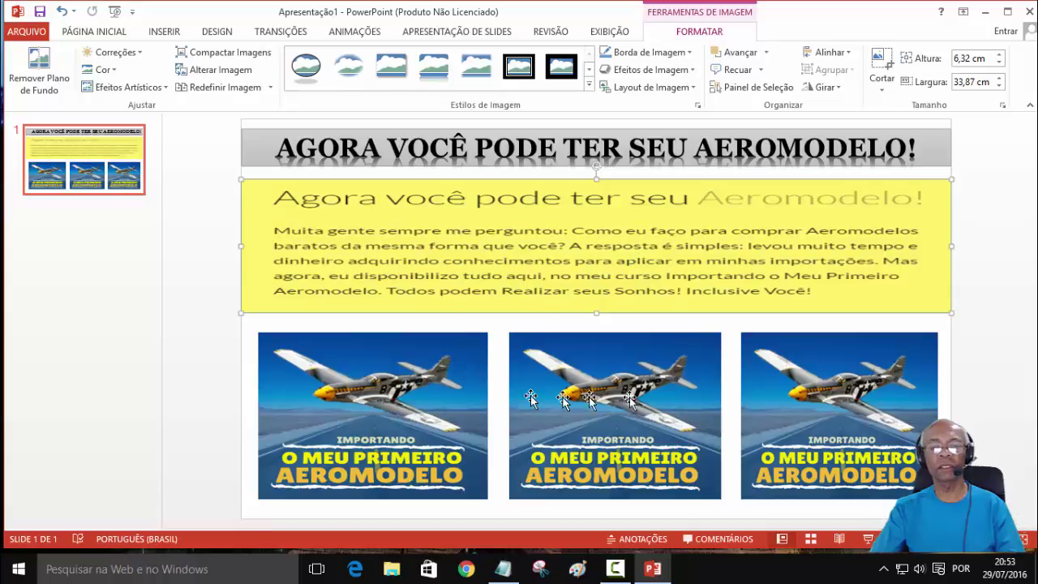
- Give the yellow text block a Zoom entrance animation
{"action": "left_click", "coordinate": [353, 32]}
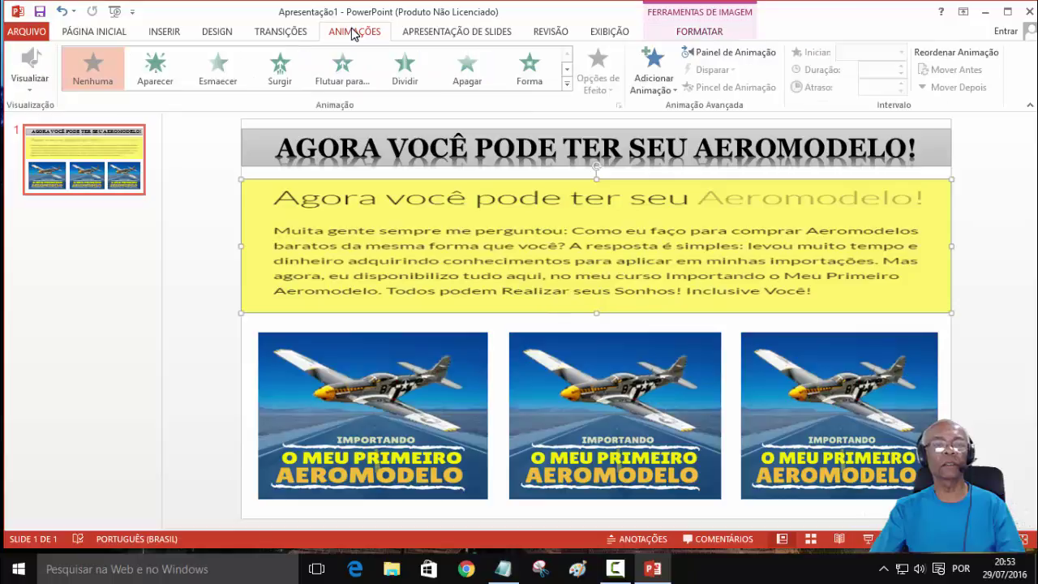
{"action": "left_click", "coordinate": [567, 86]}
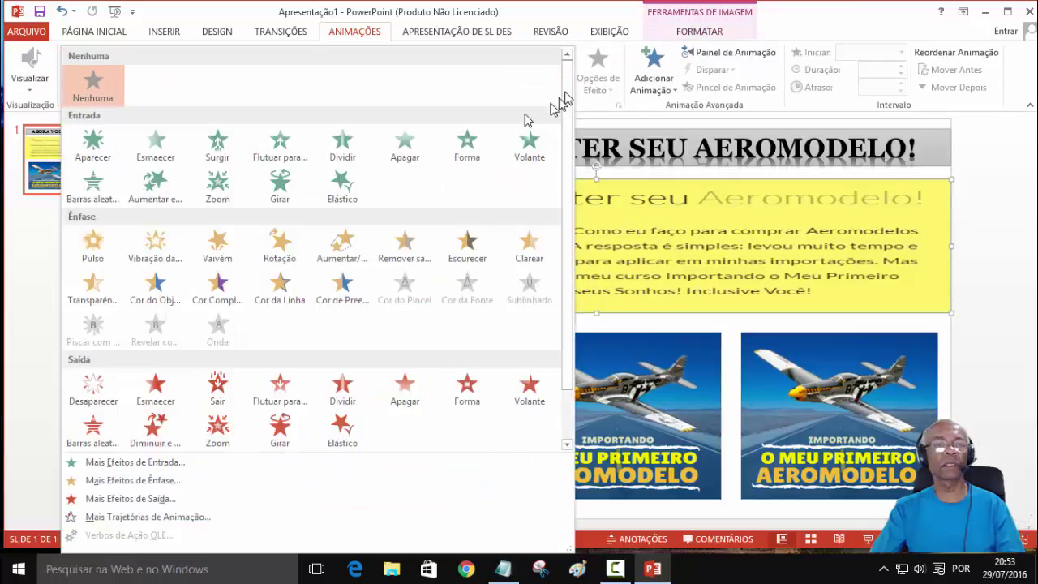
{"action": "left_click", "coordinate": [221, 190]}
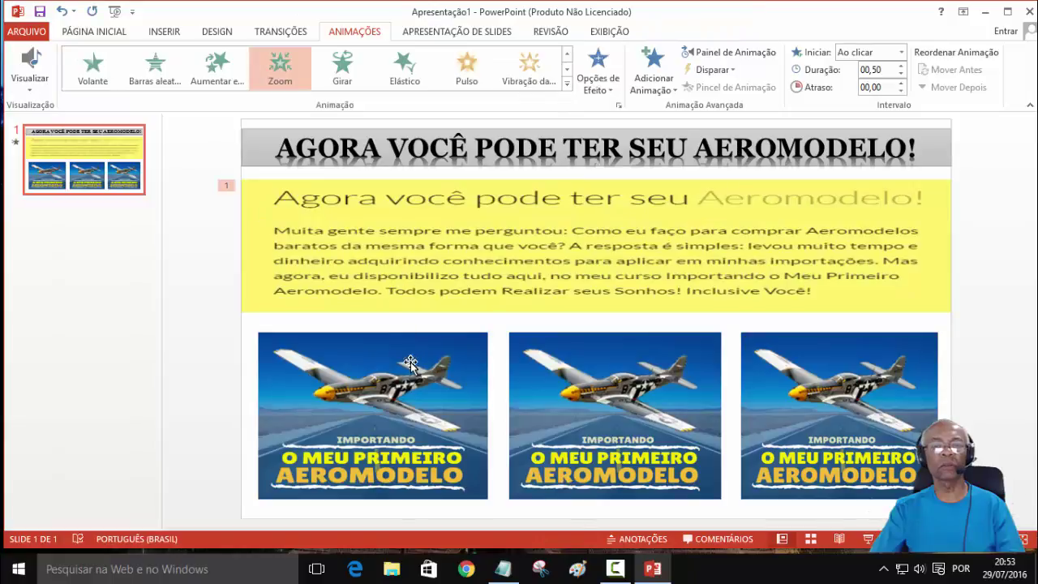
- Apply a Zoom entrance to the left, middle and right airplane pictures in turn
{"action": "left_click", "coordinate": [370, 424]}
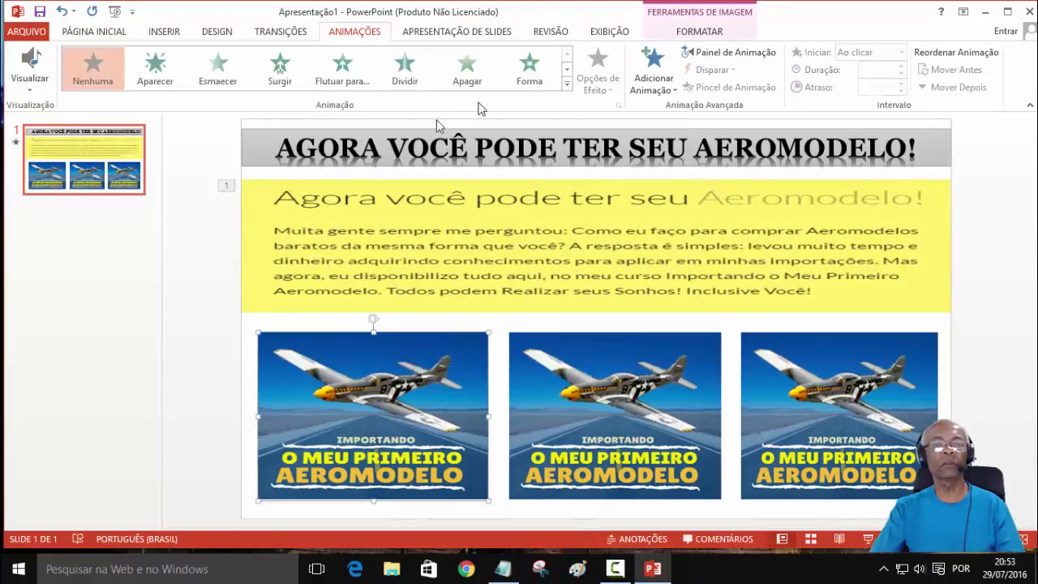
{"action": "left_click", "coordinate": [566, 85]}
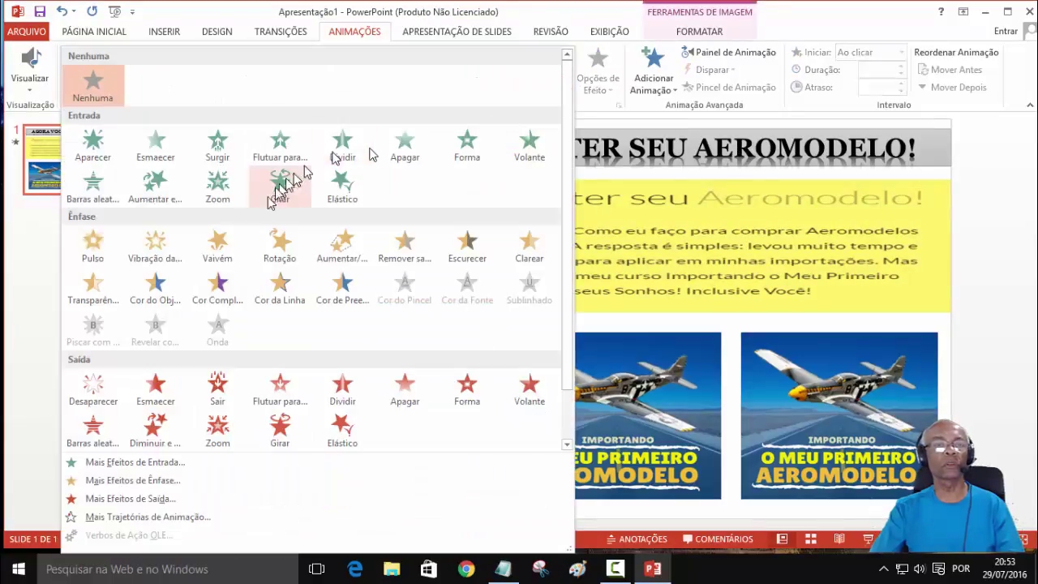
{"action": "left_click", "coordinate": [227, 195]}
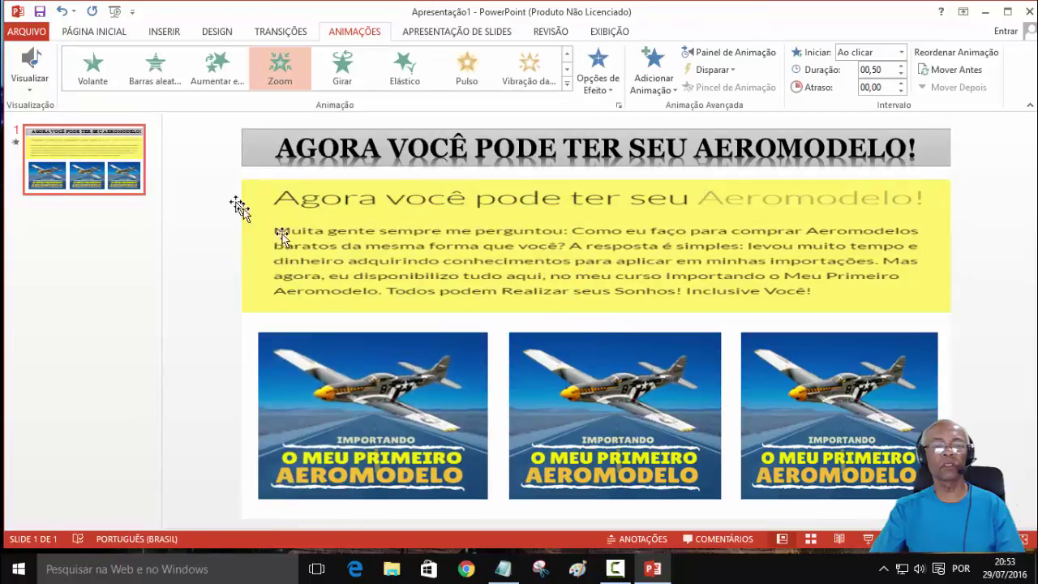
{"action": "left_click", "coordinate": [561, 377]}
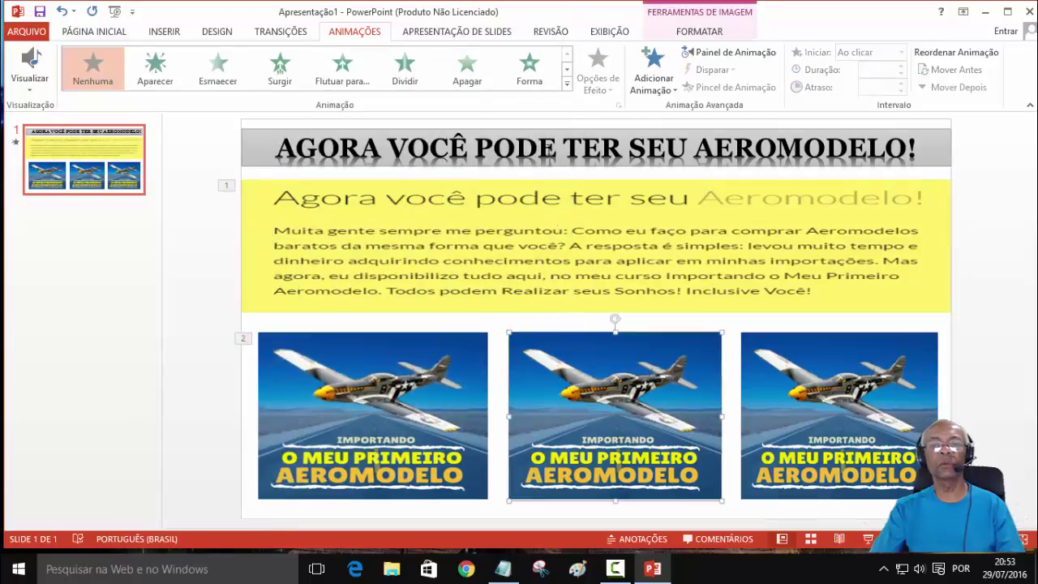
{"action": "left_click", "coordinate": [567, 87]}
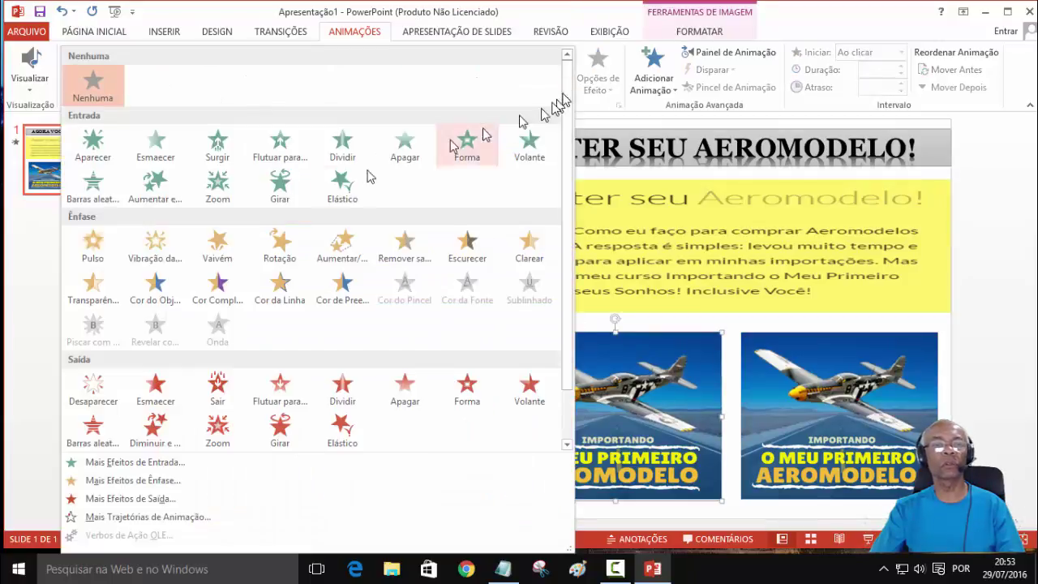
{"action": "left_click", "coordinate": [235, 188]}
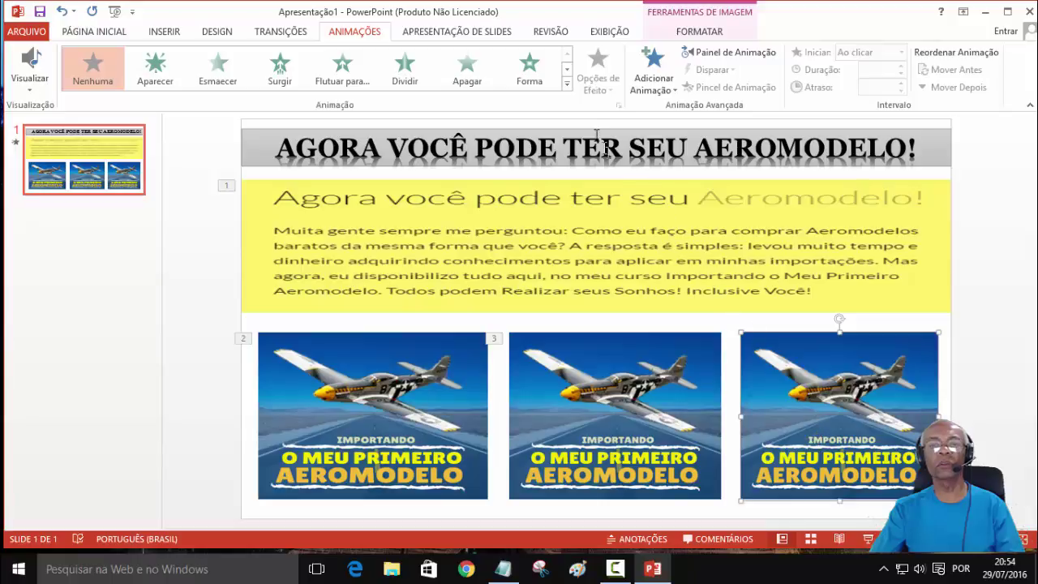
{"action": "left_click", "coordinate": [566, 84]}
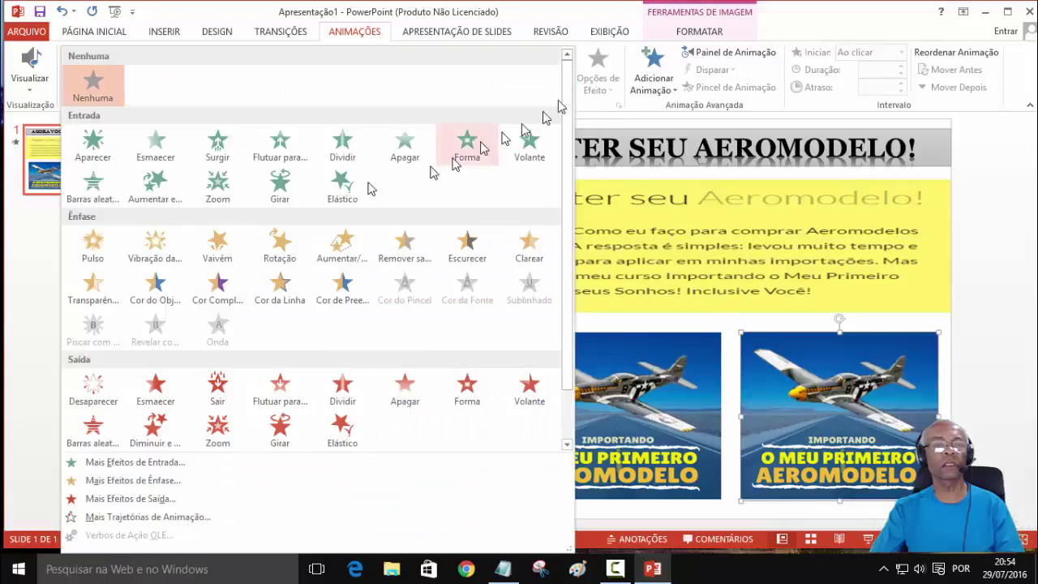
{"action": "left_click", "coordinate": [218, 192]}
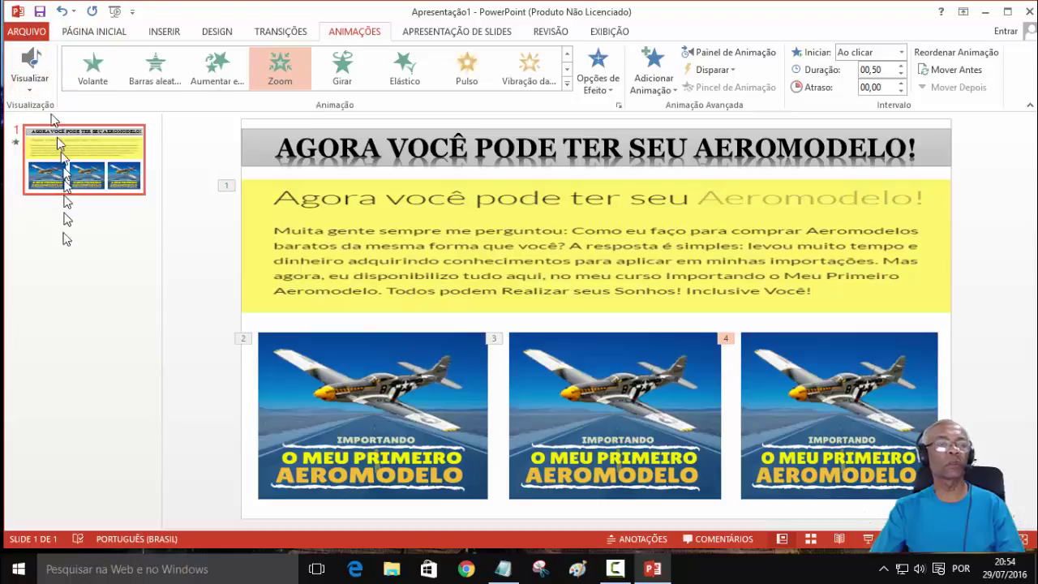
- Open Save As via ARQUIVO, point it at Área de Trabalho, and select the name Apresentação5
{"action": "left_click", "coordinate": [26, 31]}
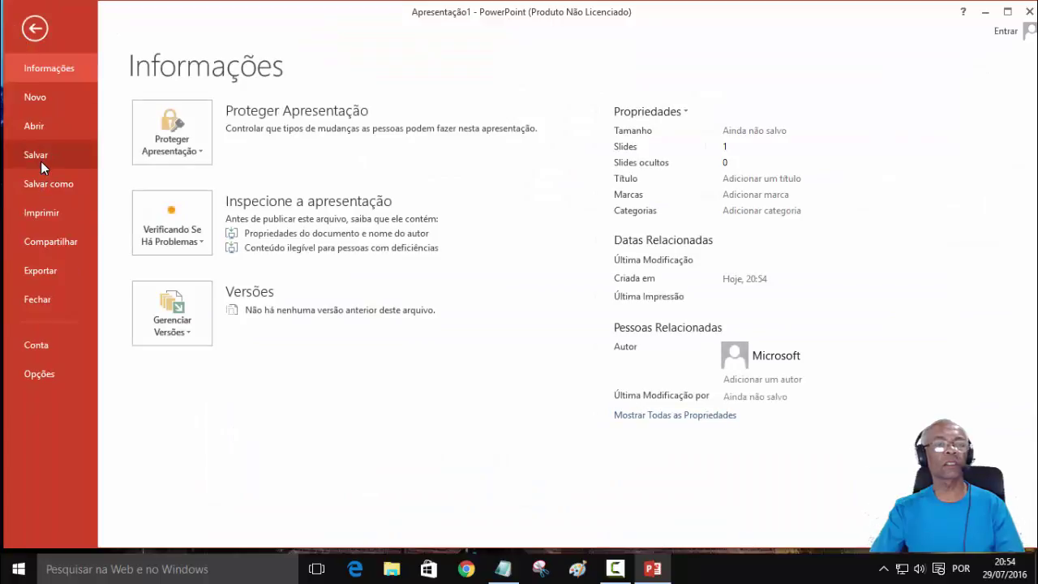
{"action": "left_click", "coordinate": [32, 29]}
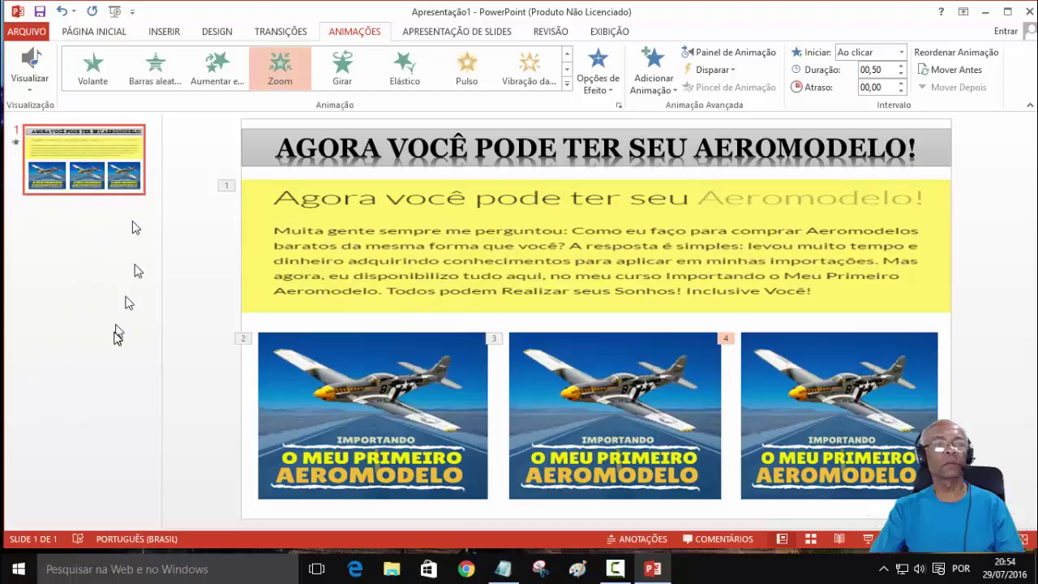
{"action": "left_click", "coordinate": [22, 34]}
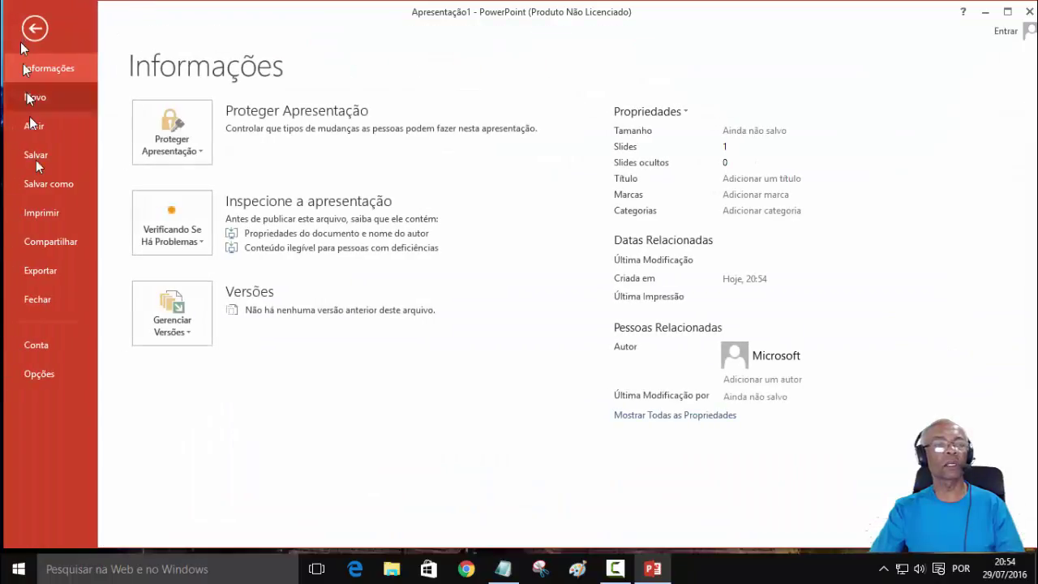
{"action": "left_click", "coordinate": [49, 185]}
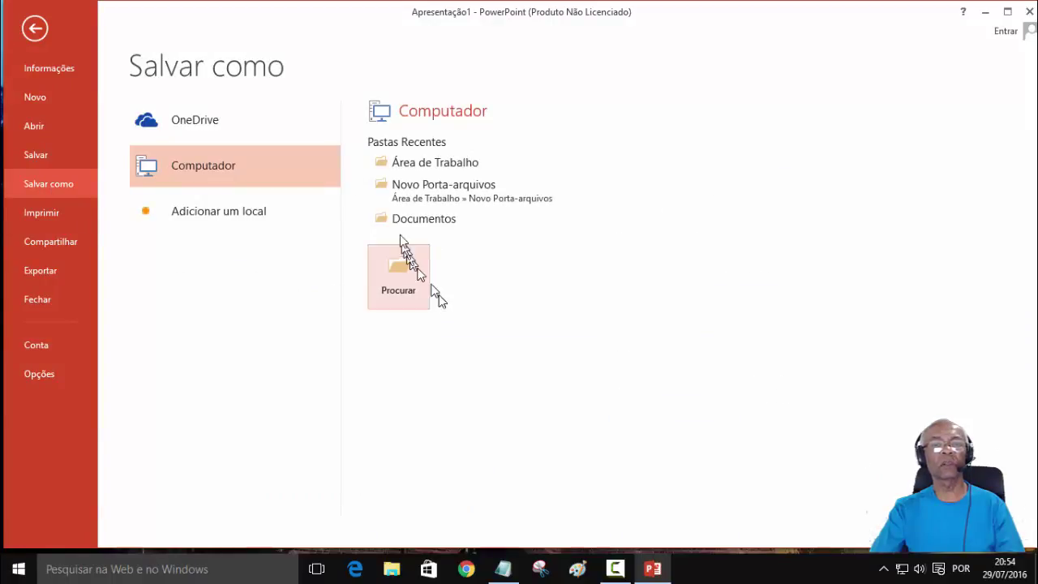
{"action": "left_click", "coordinate": [414, 220]}
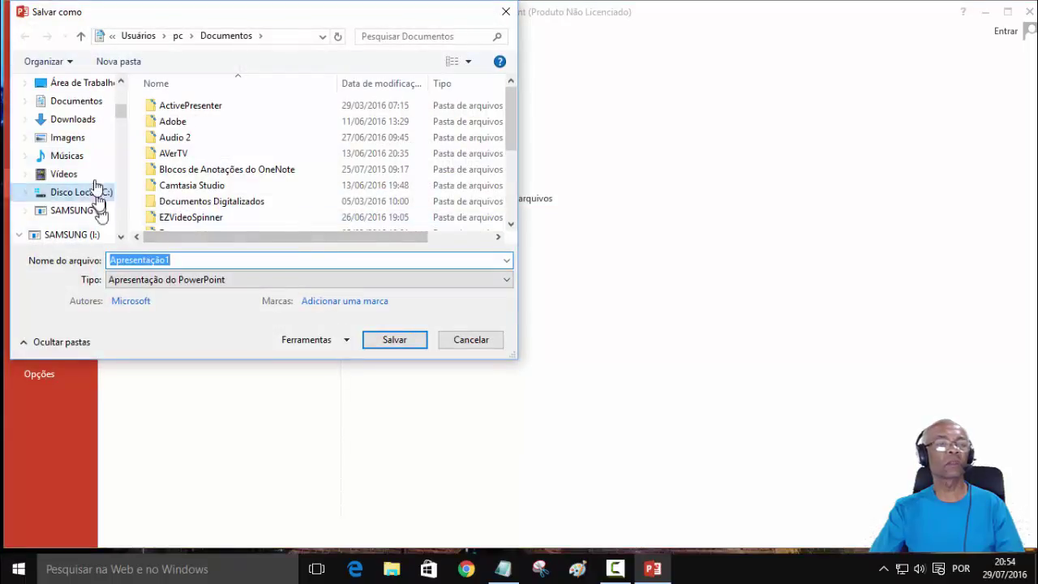
{"action": "left_click", "coordinate": [78, 85]}
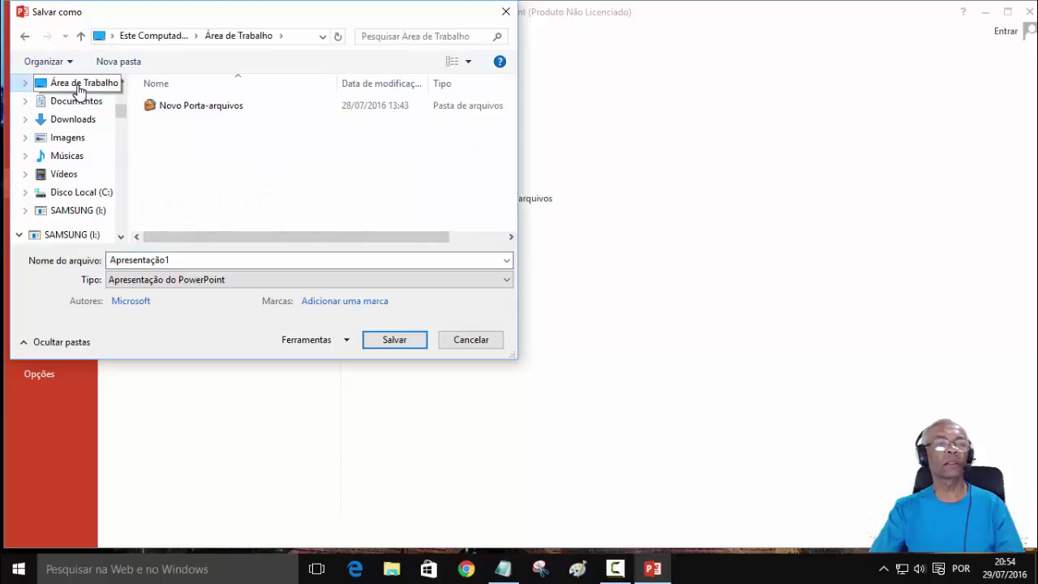
{"action": "double_click", "coordinate": [167, 260]}
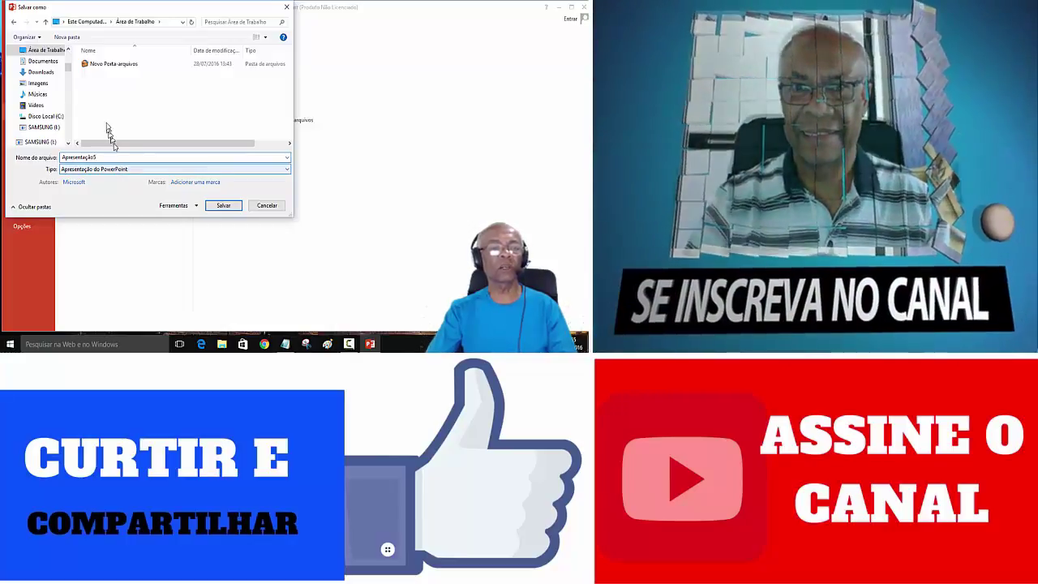
- Save Apresentação5 as type 'Apresentação de Slides do PowerPoint'
{"action": "left_click", "coordinate": [154, 158]}
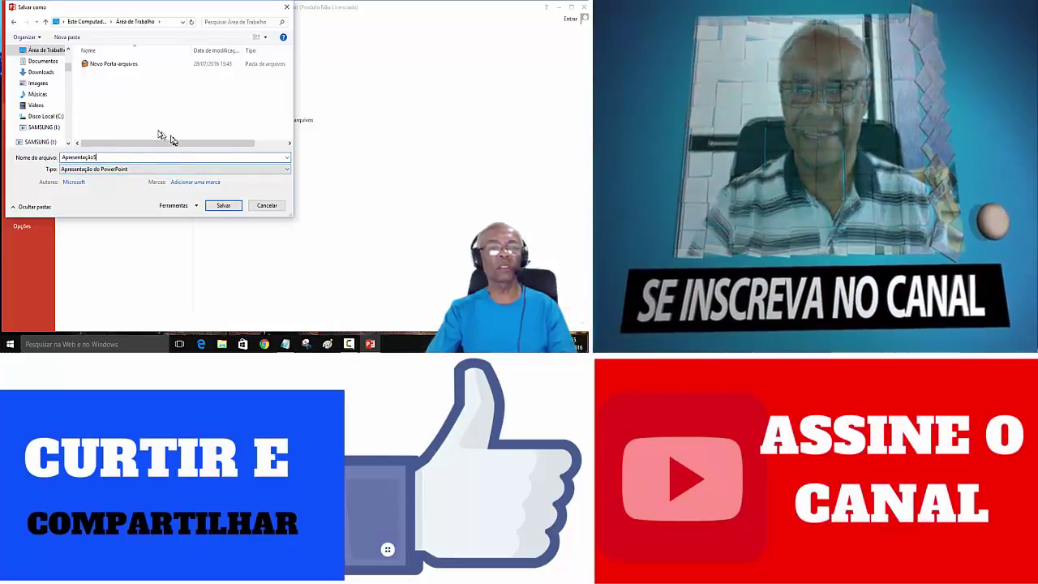
{"action": "left_click", "coordinate": [287, 170]}
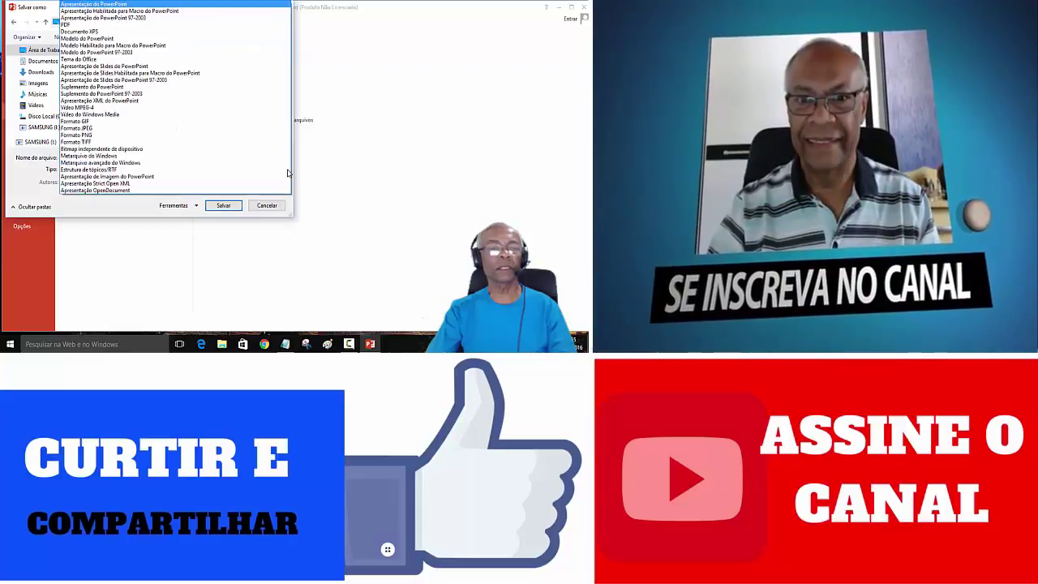
{"action": "left_click", "coordinate": [150, 67]}
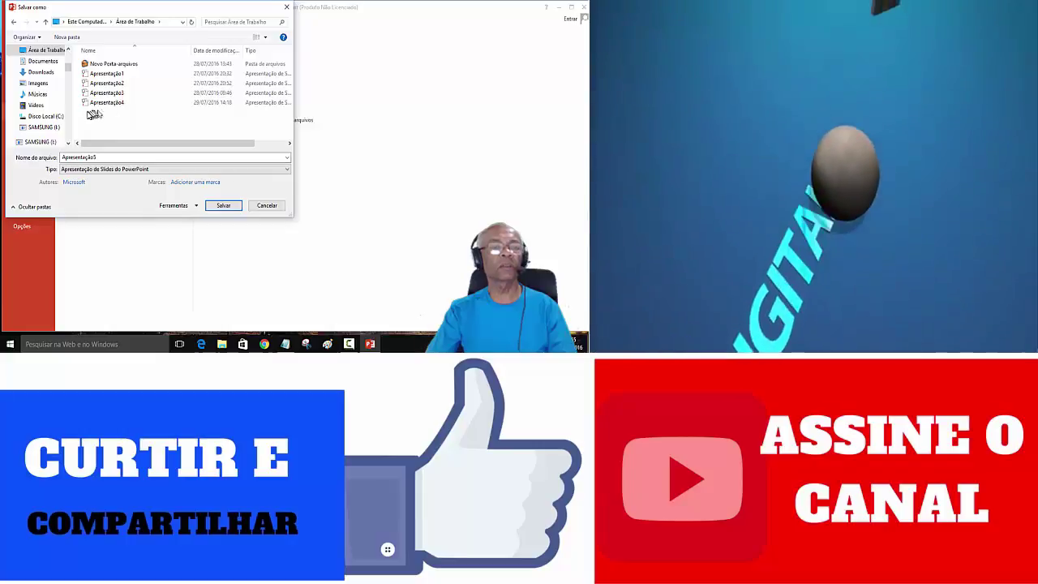
{"action": "left_click", "coordinate": [224, 205]}
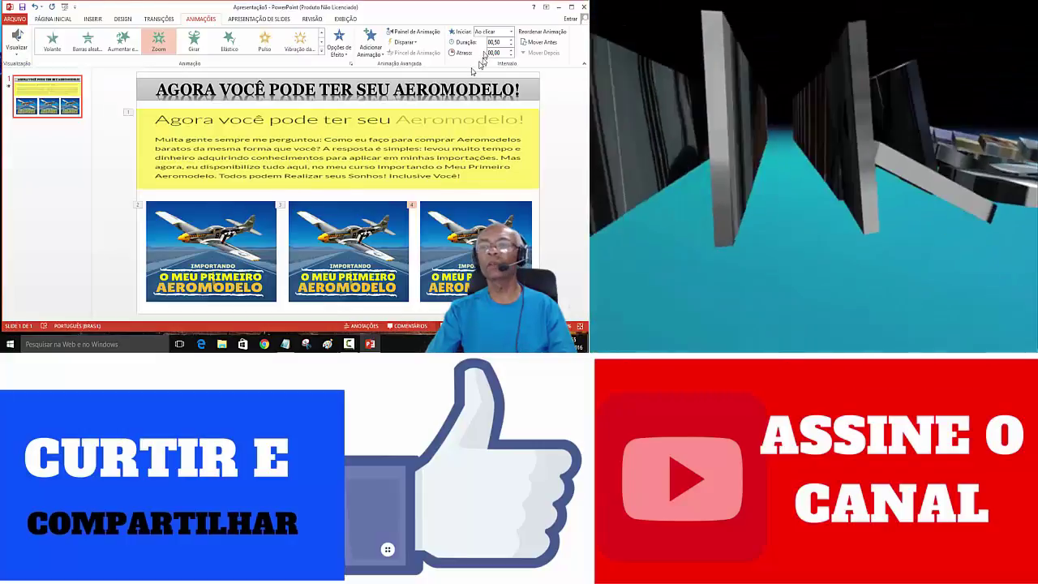
- Minimize PowerPoint and Notepad, then switch desktops through the 3D desktop switcher
{"action": "left_click", "coordinate": [557, 8]}
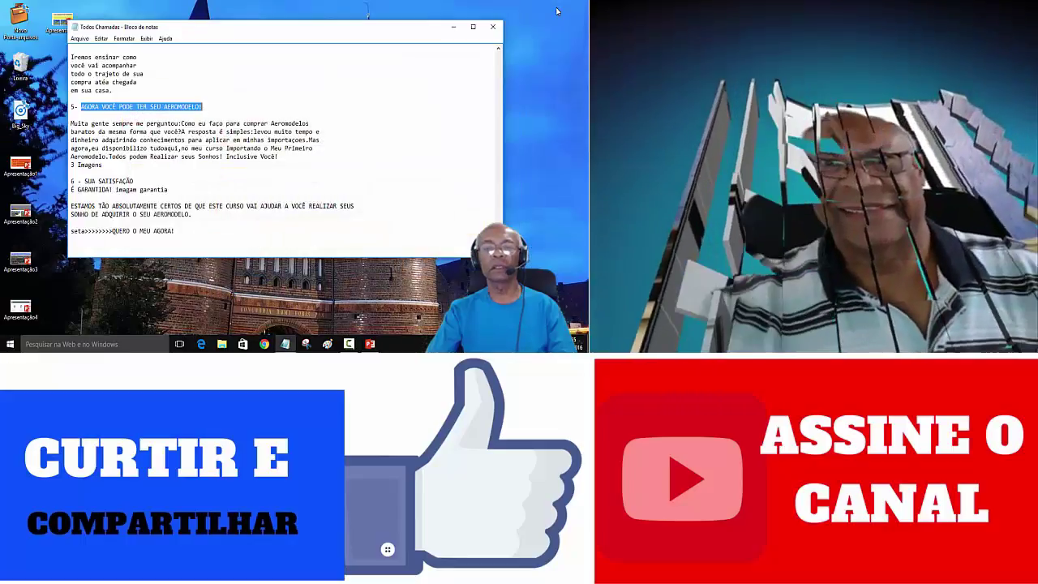
{"action": "left_click", "coordinate": [454, 27]}
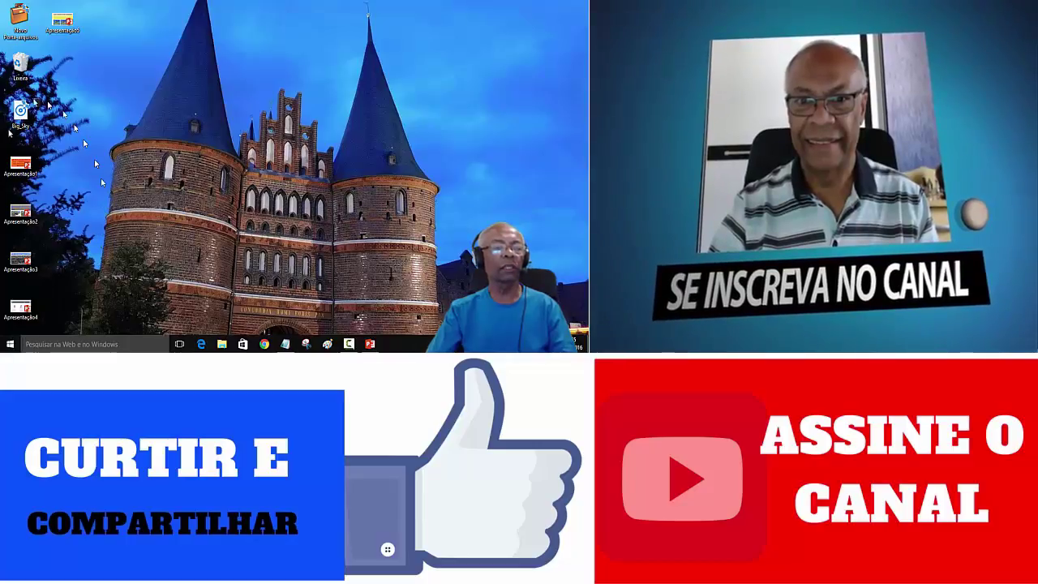
{"action": "key", "text": "super+Tab"}
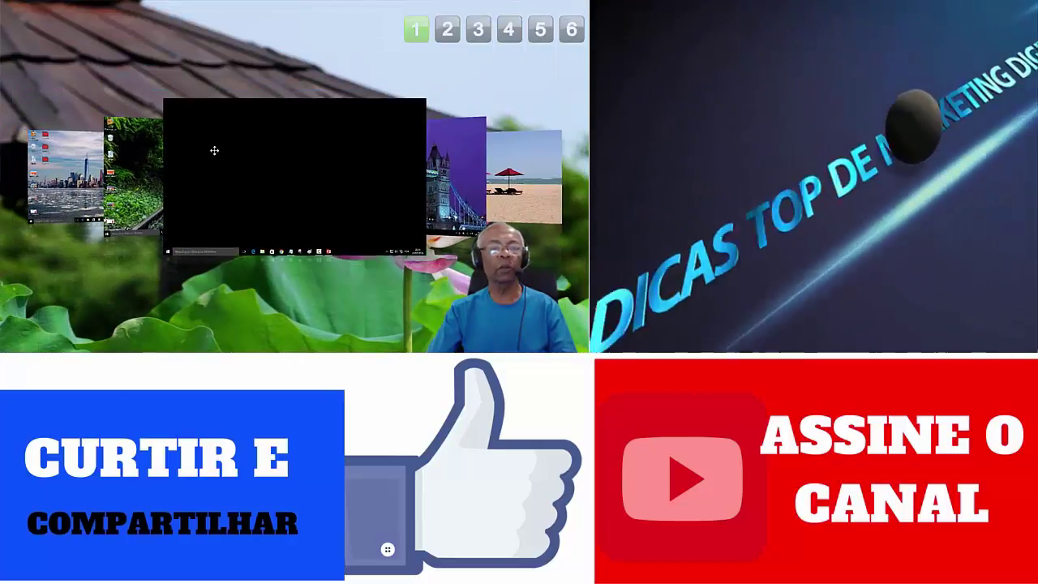
{"action": "left_click", "coordinate": [214, 150]}
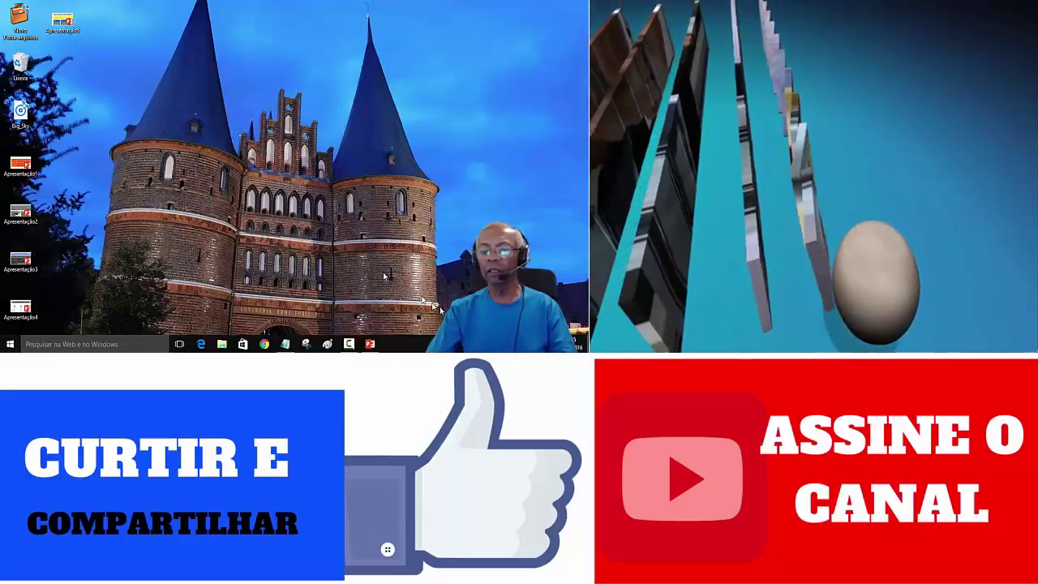
- Rotate the desktop cube to the model-airplane field desktop and enter it
{"action": "key", "text": "super+Tab"}
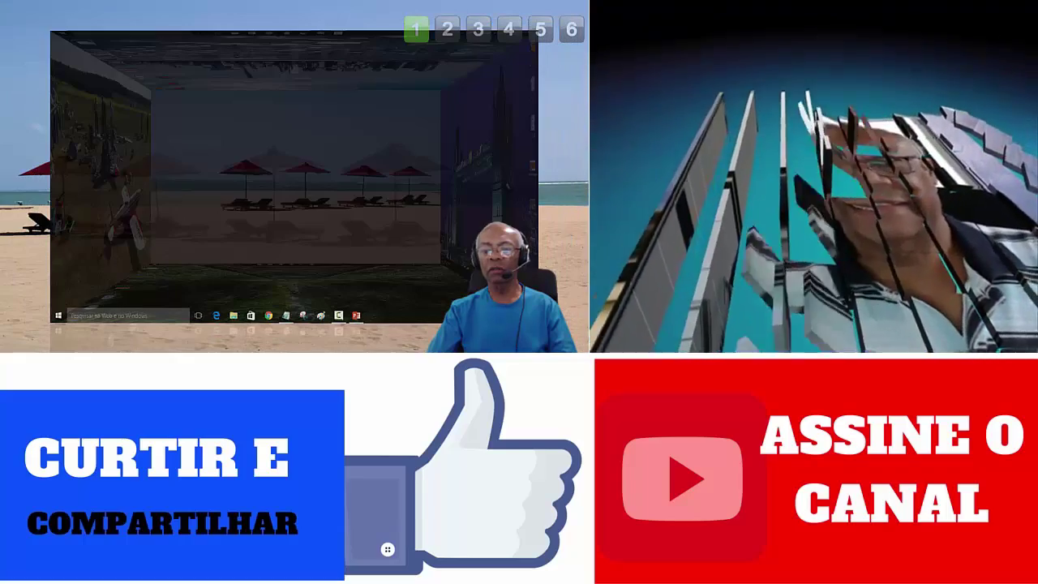
{"action": "left_click_drag", "start_coordinate": [292, 187], "coordinate": [365, 211]}
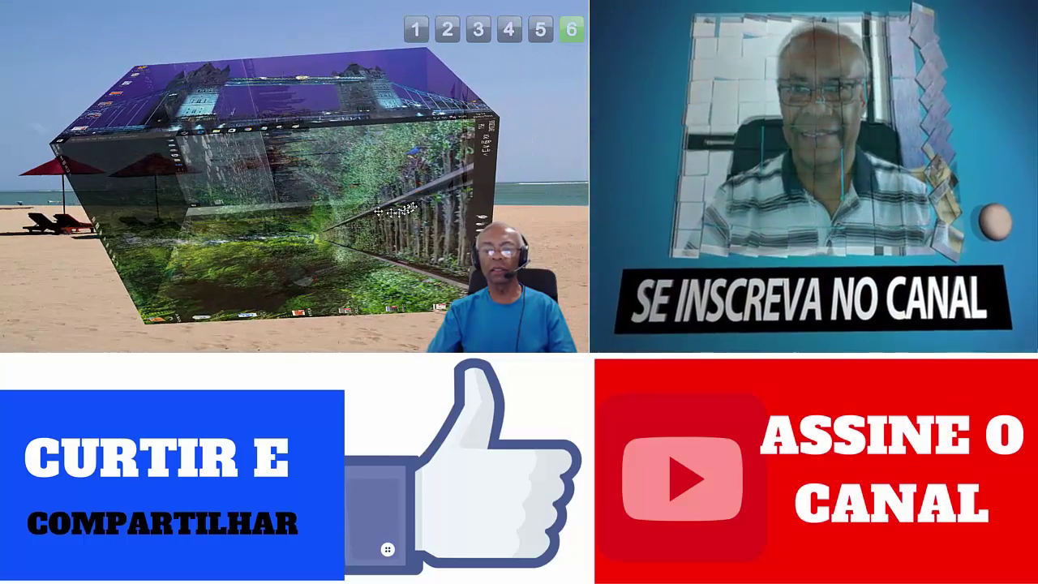
{"action": "mouse_move", "coordinate": [364, 211]}
{"action": "left_mouse_down"}
{"action": "mouse_move", "coordinate": [323, 276]}
{"action": "mouse_move", "coordinate": [393, 231]}
{"action": "mouse_move", "coordinate": [371, 151]}
{"action": "left_mouse_up"}
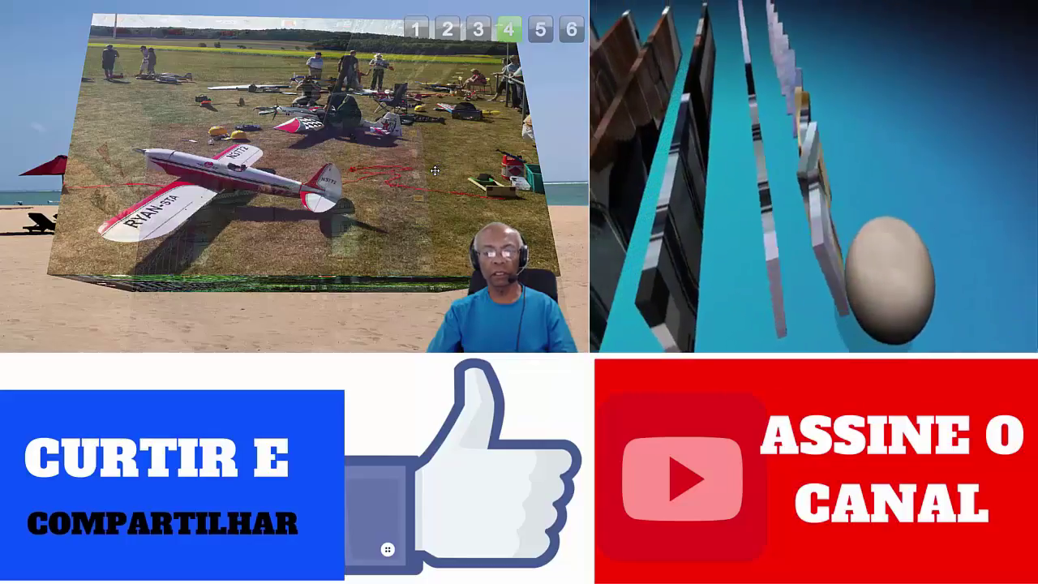
{"action": "left_click", "coordinate": [380, 164]}
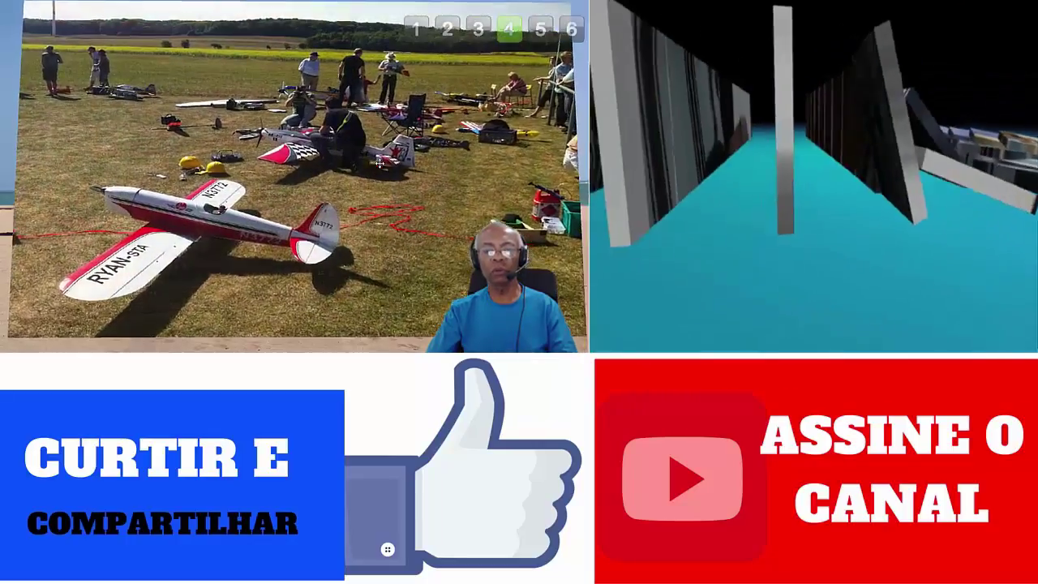